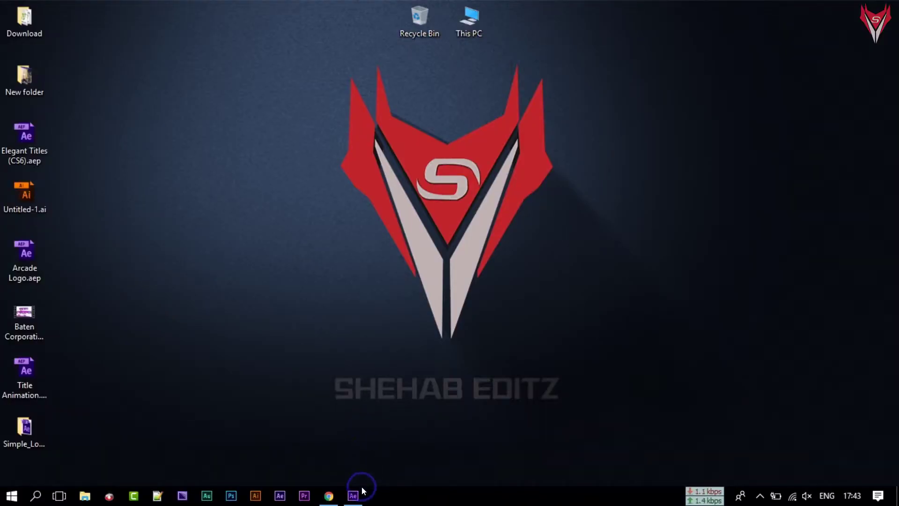
- Create a composition named Animation: 1920×1080, 29.97 fps, 8 seconds, black background
click(353, 496)
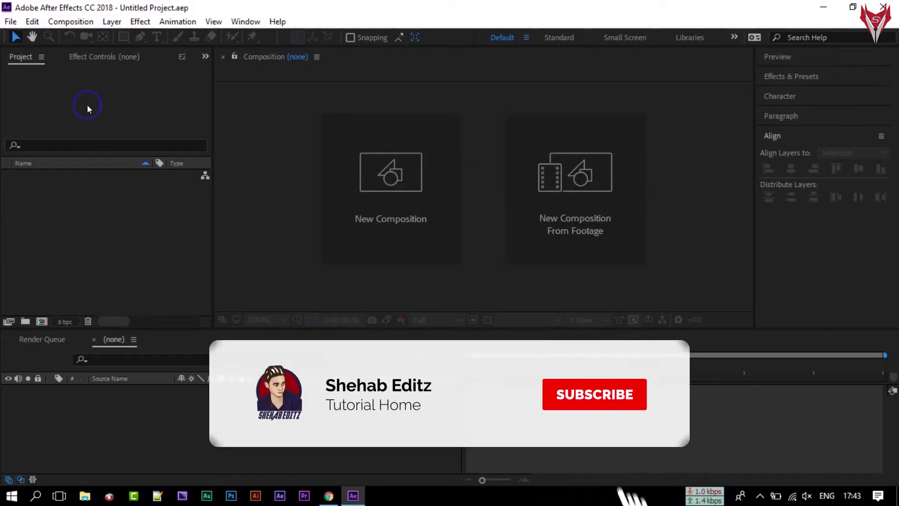
click(88, 195)
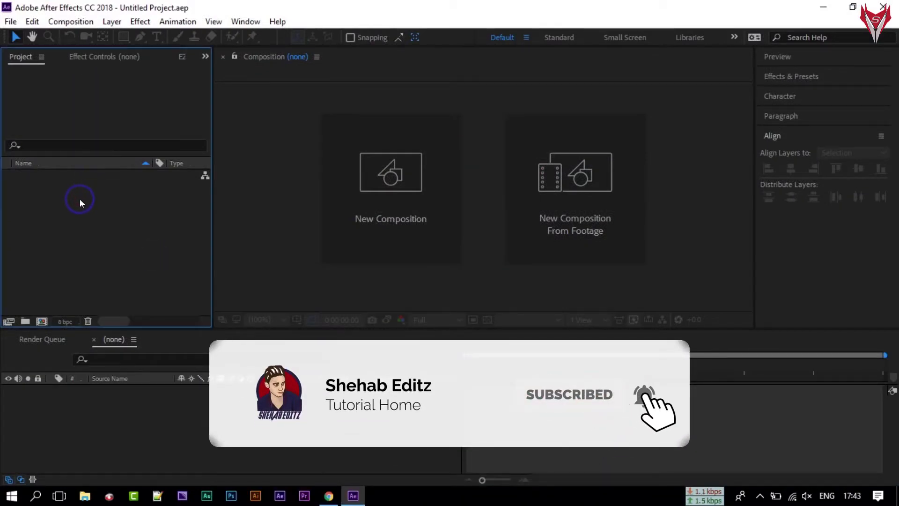
click(70, 22)
click(70, 36)
click(434, 99)
drag(434, 99, 392, 101)
text(Animation)
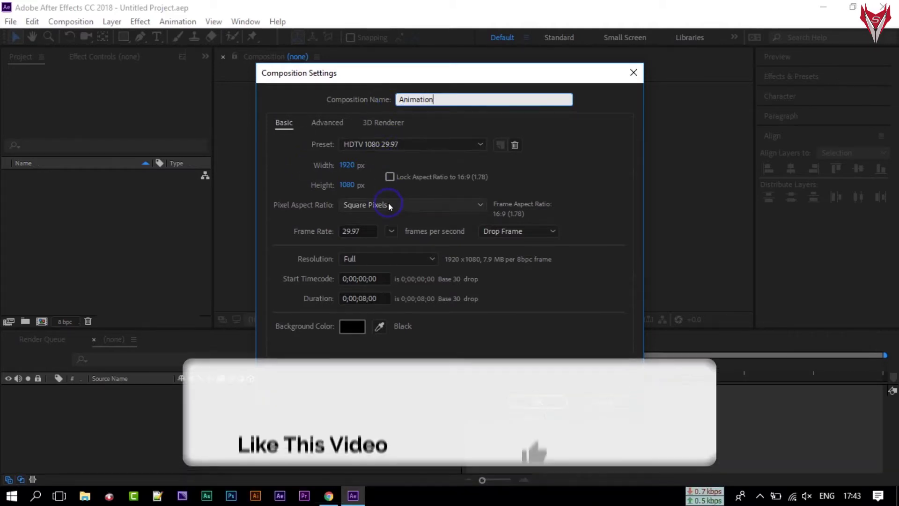
click(364, 300)
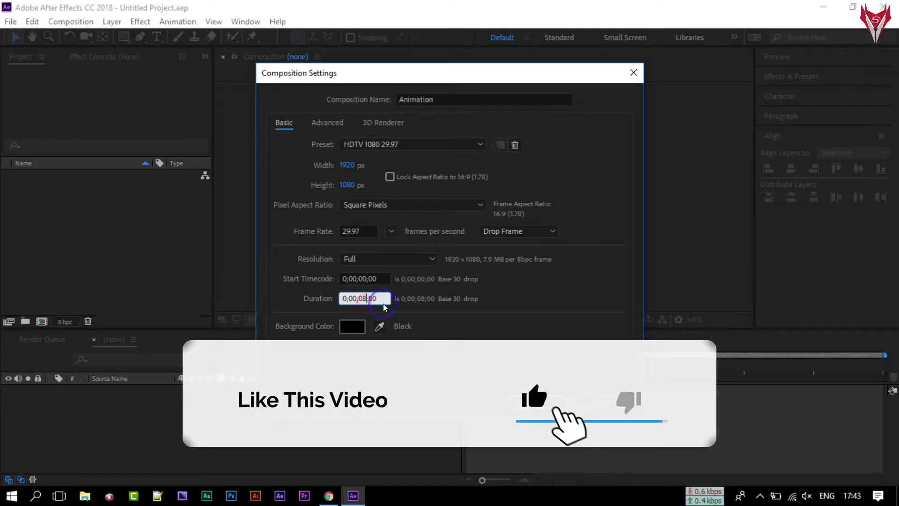
click(354, 326)
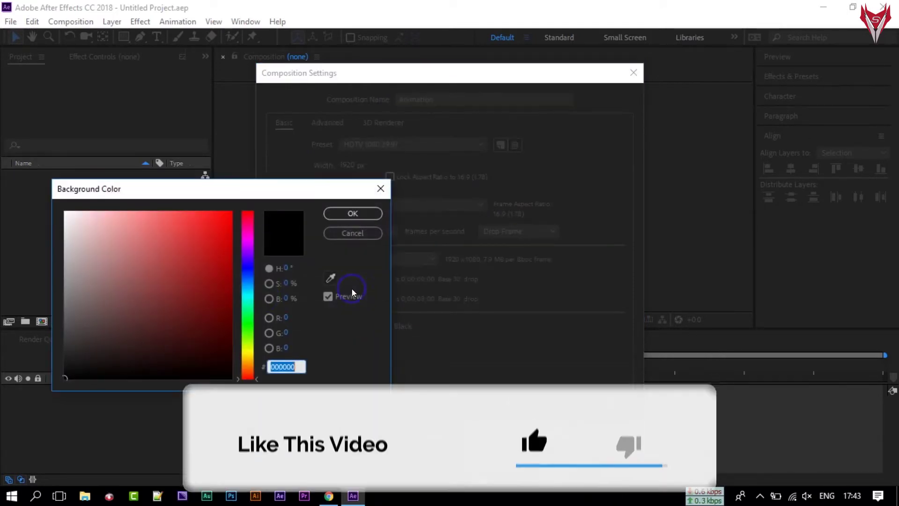
click(360, 214)
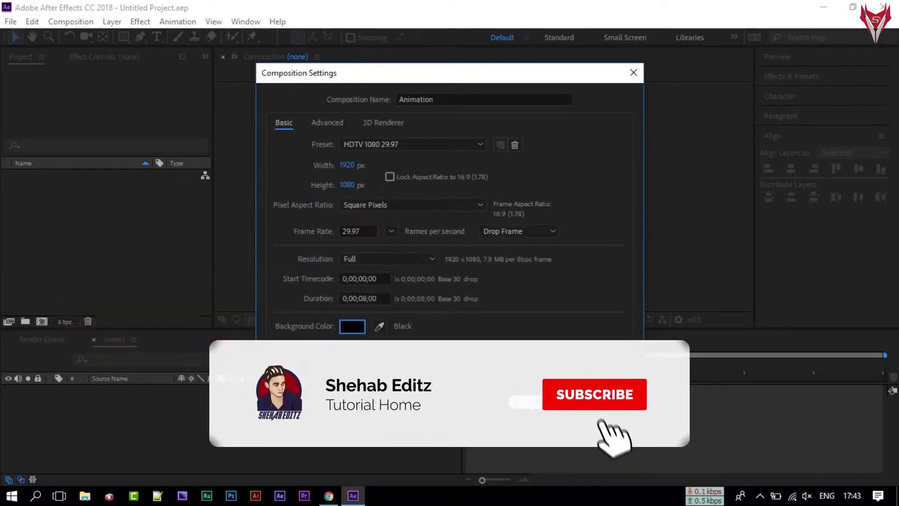
click(538, 423)
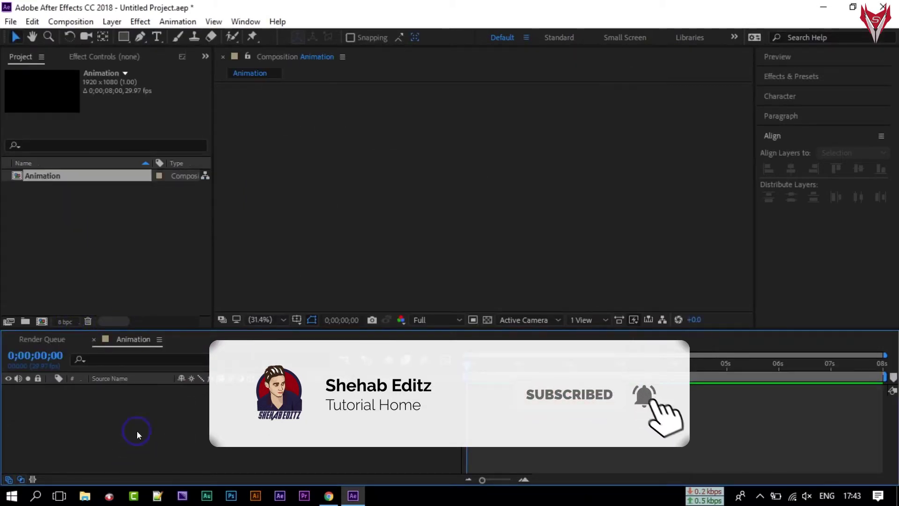
click(50, 235)
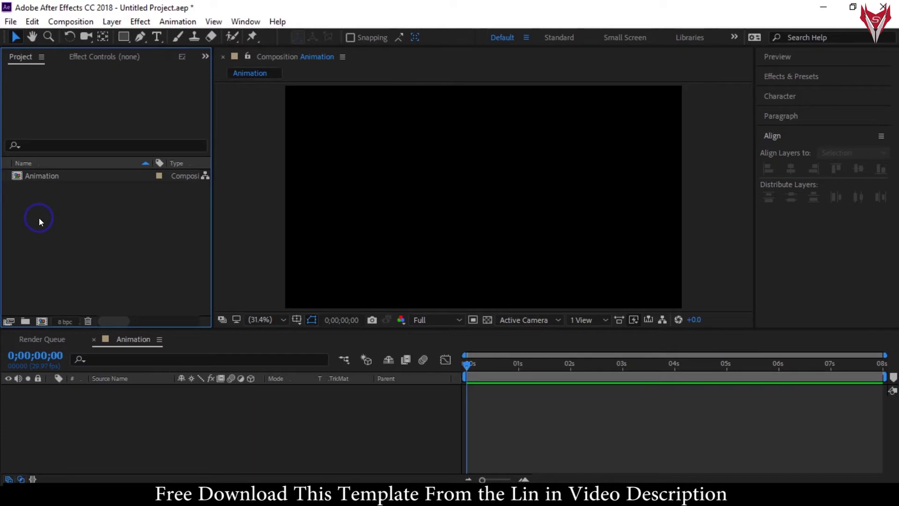
- Import the Logo_Folder of logo reveal files into the project
right_click(38, 218)
click(181, 269)
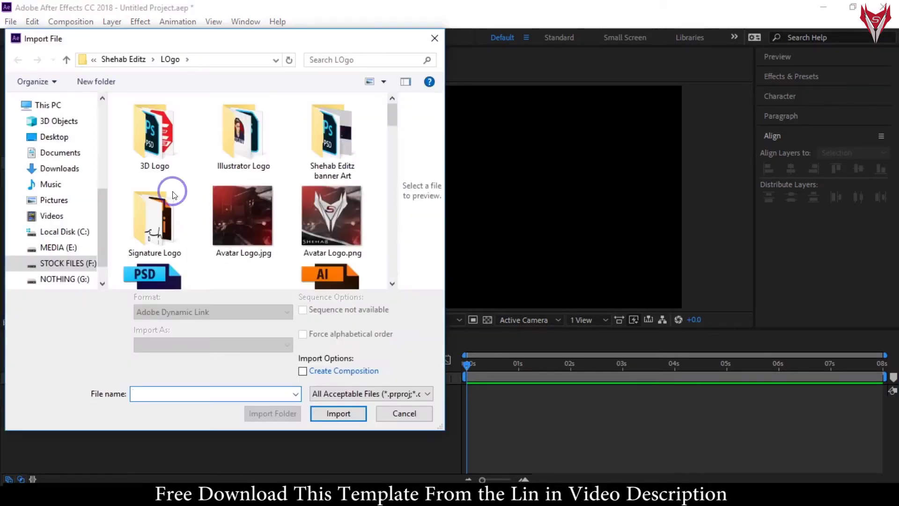
click(53, 137)
double_click(338, 137)
click(320, 421)
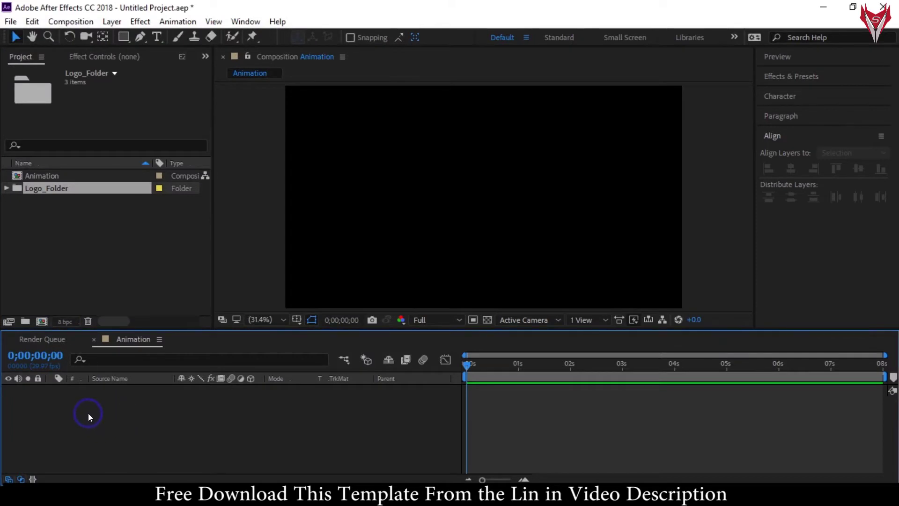
- Add a pure white full-frame solid to the Animation comp and rename it BG
right_click(104, 423)
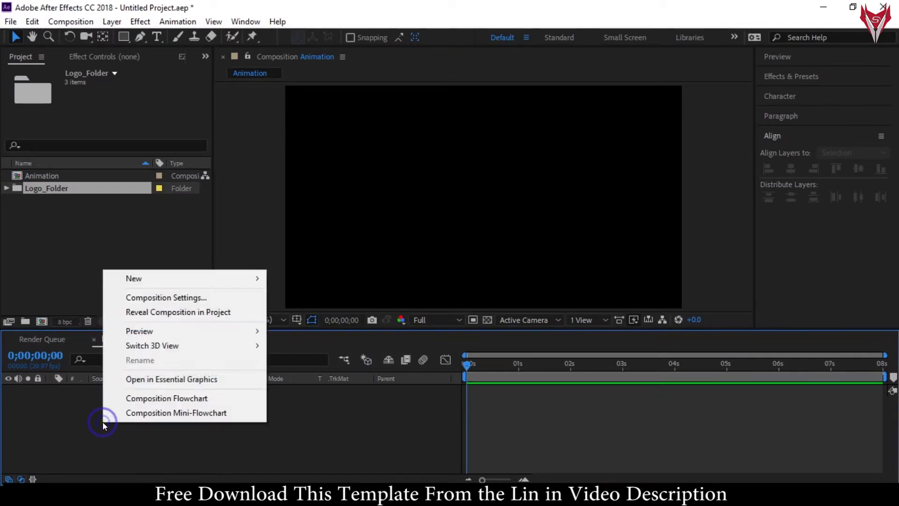
mouse_move(126, 278)
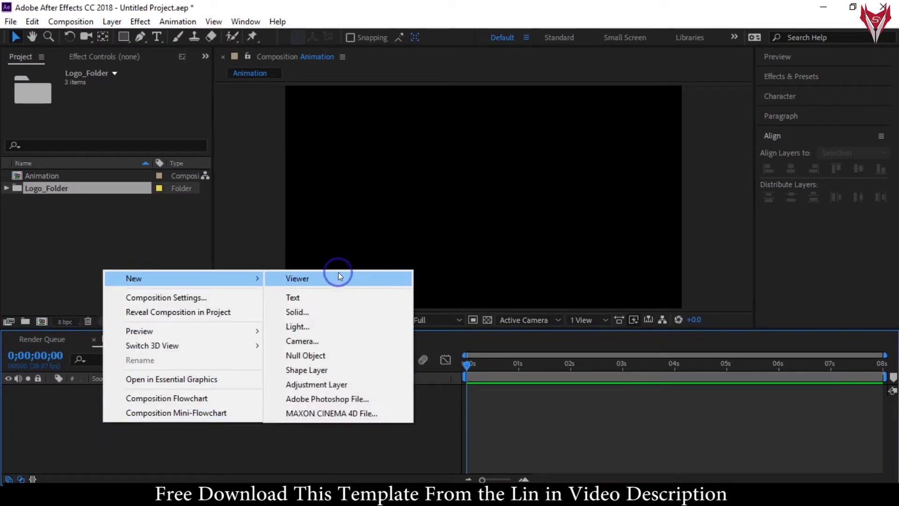
click(339, 311)
click(443, 334)
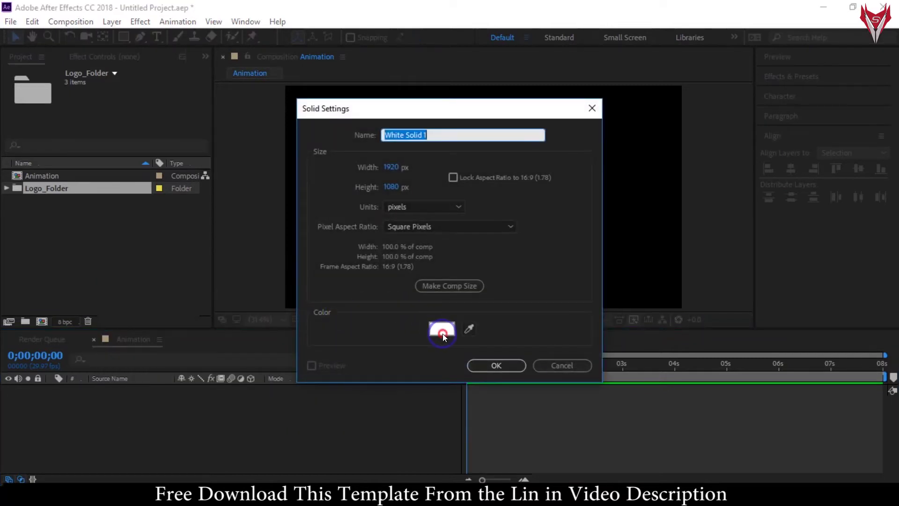
drag(124, 297, 40, 173)
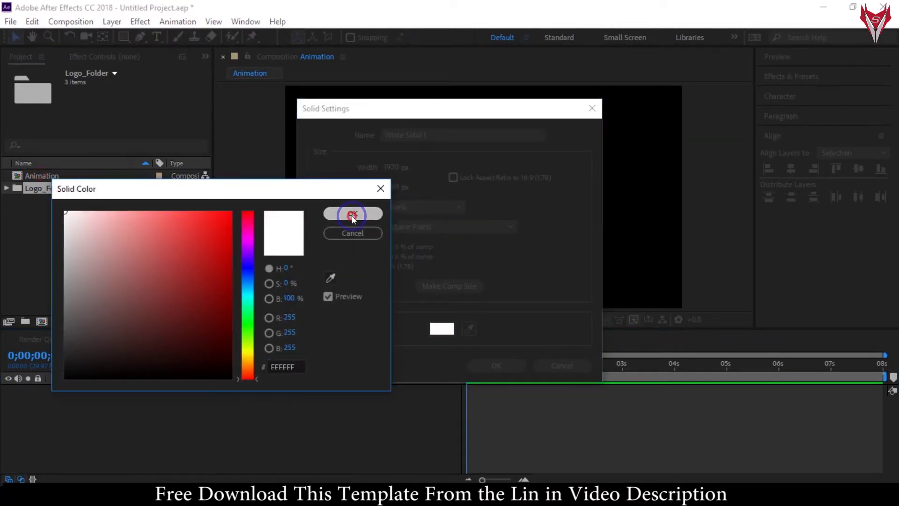
click(352, 214)
click(511, 365)
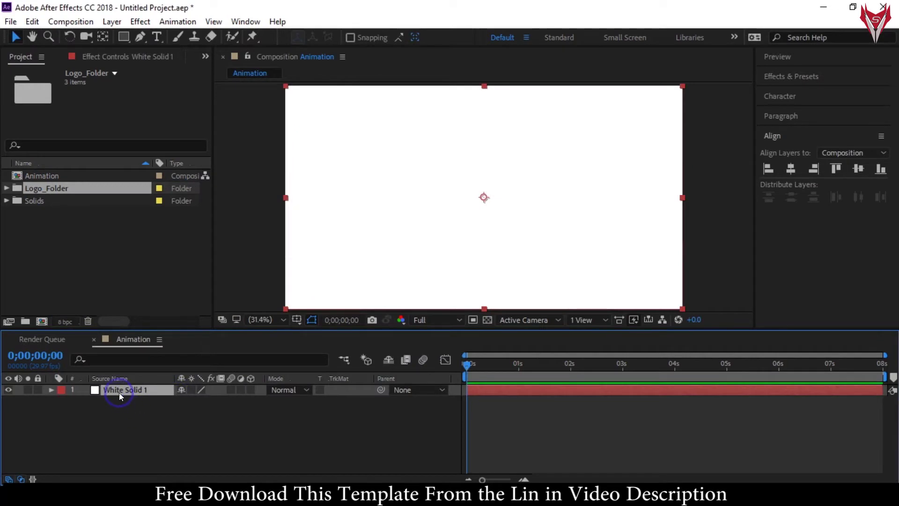
right_click(119, 392)
click(285, 108)
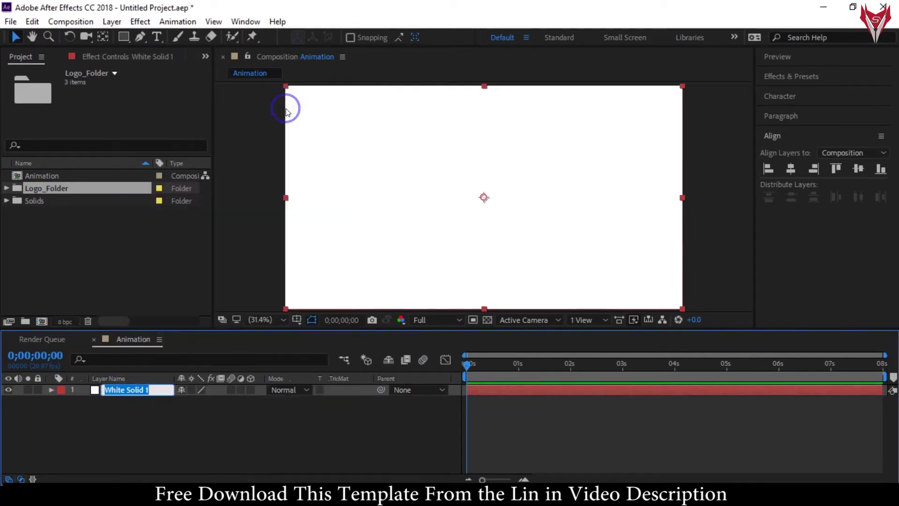
text(BG)
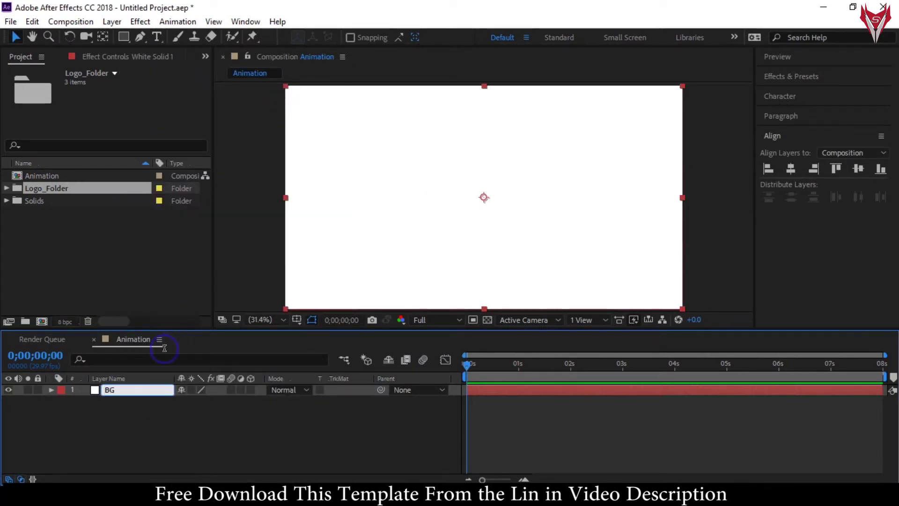
click(146, 417)
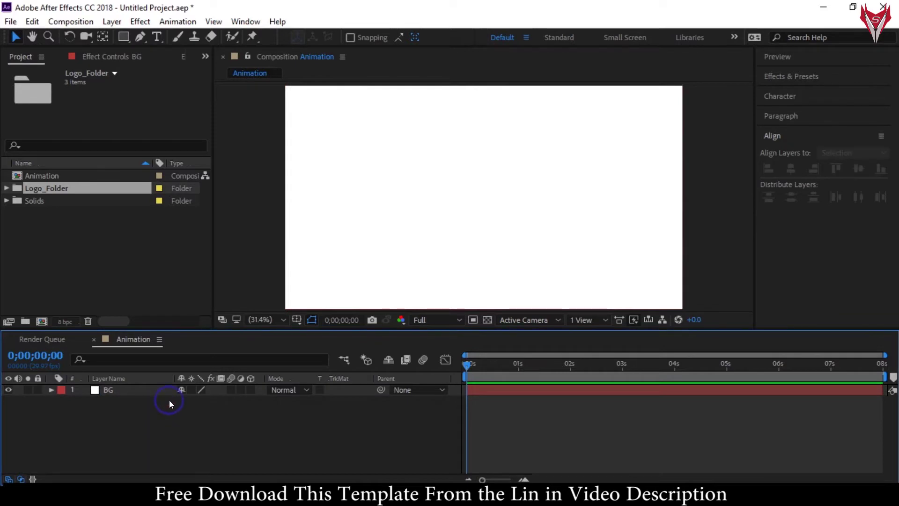
- Apply Gradient Ramp to BG, set Ramp Shape to Radial Ramp, and swap the colours
click(787, 83)
click(792, 93)
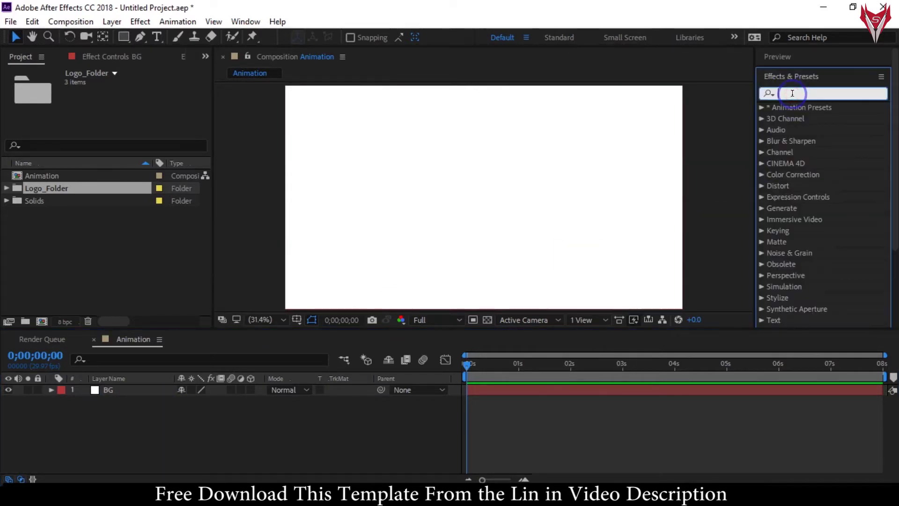
text(grad)
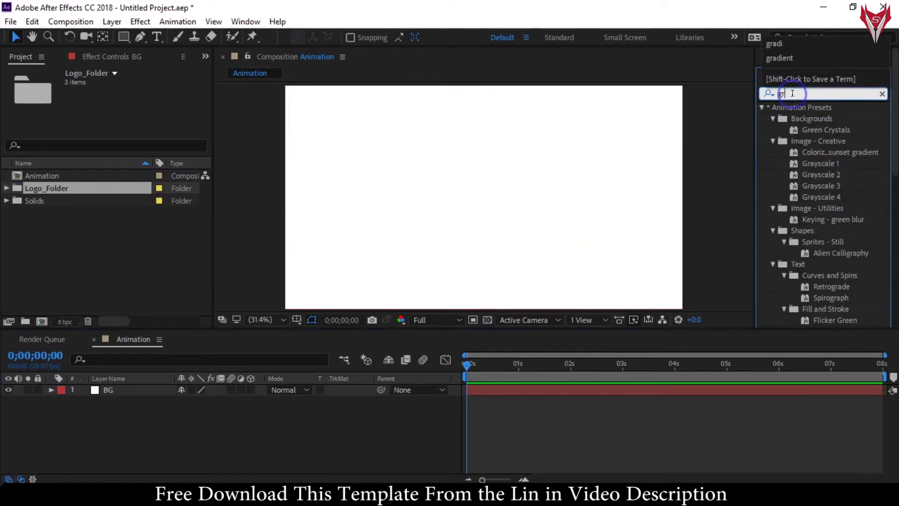
text(n)
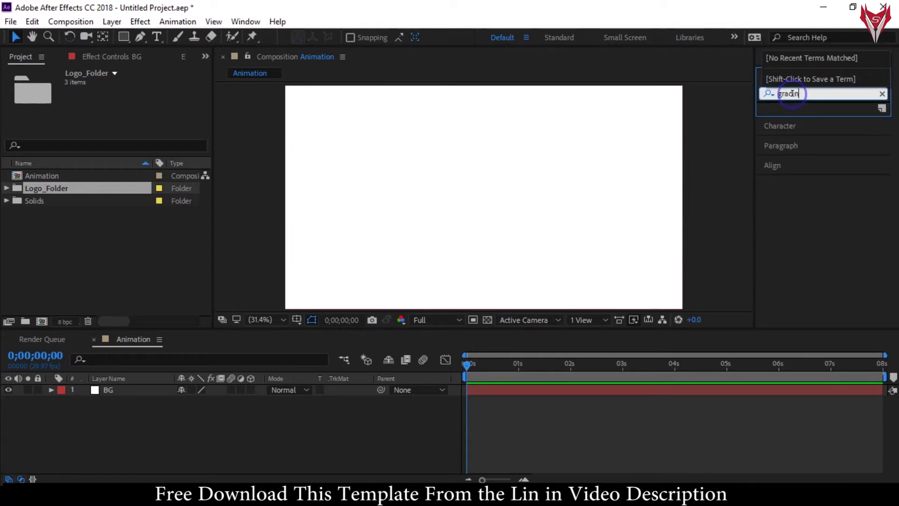
key(BackSpace)
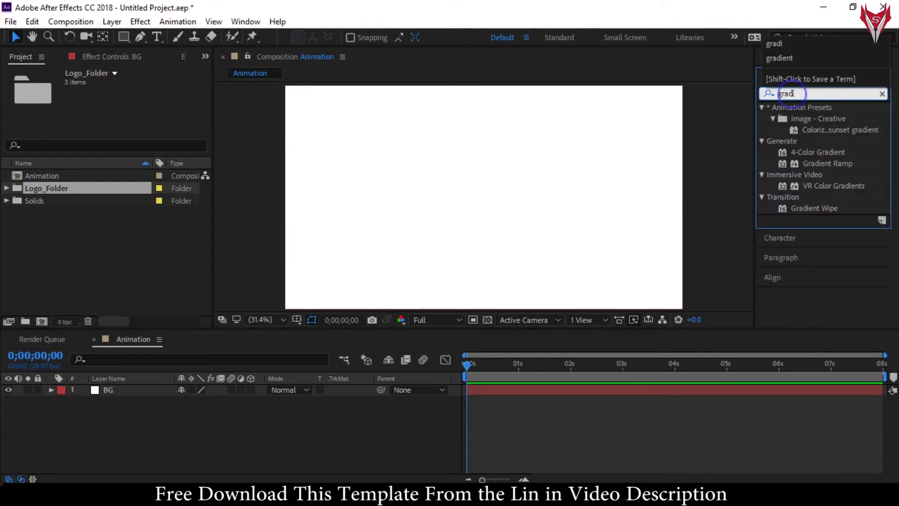
drag(830, 162, 133, 390)
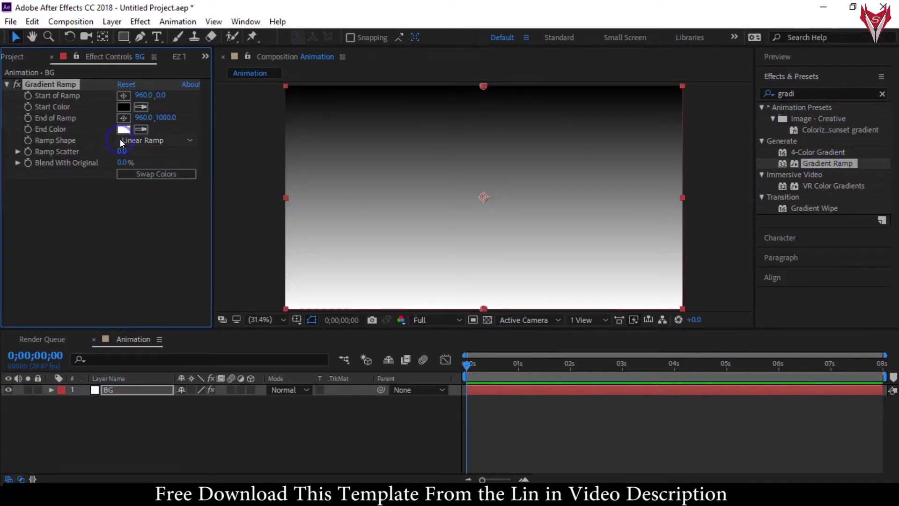
click(141, 140)
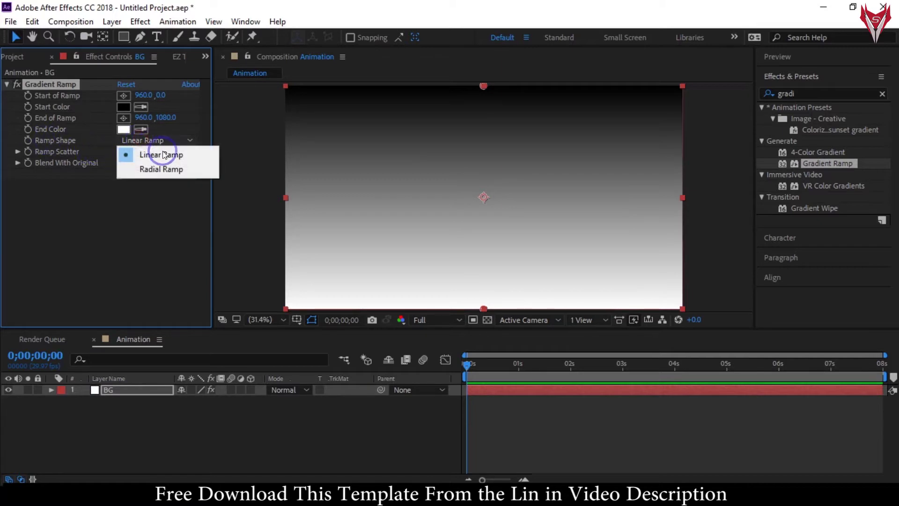
click(137, 170)
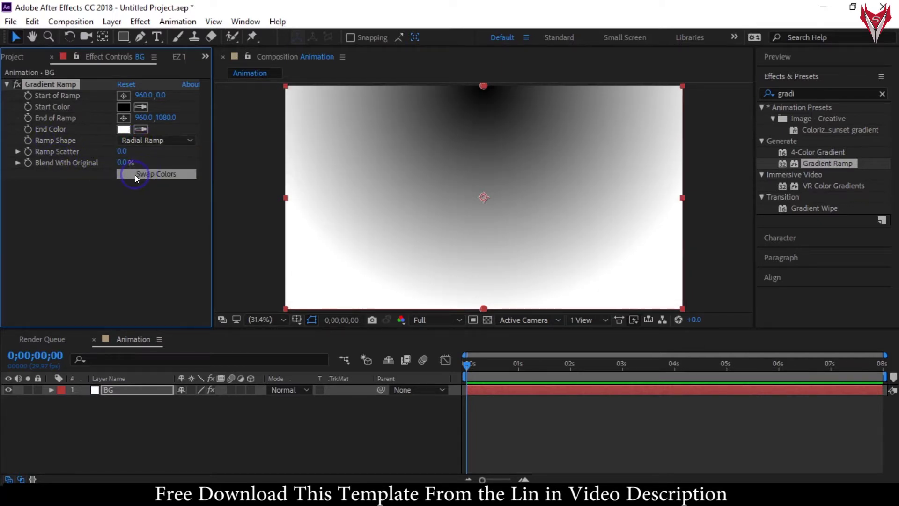
click(149, 175)
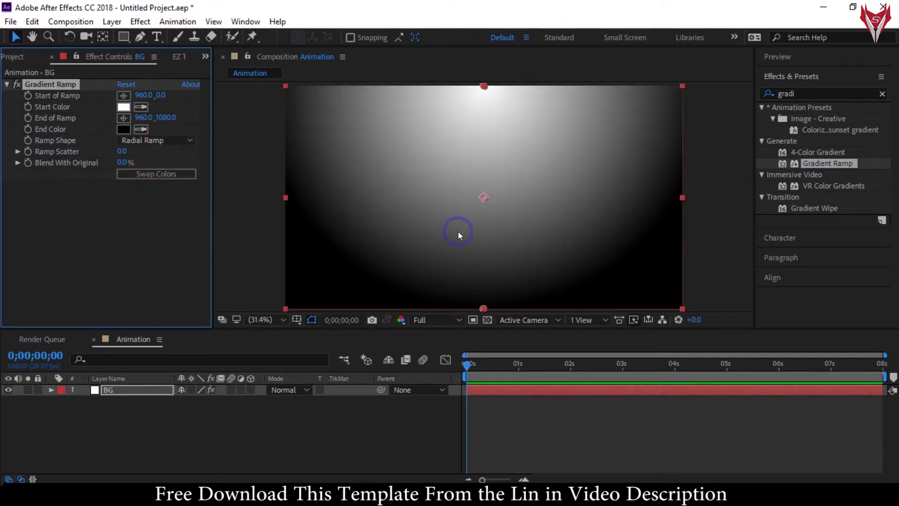
- Move the gradient start to the centre (956.8, 535.2) and its end to 2967.1, 2139.3
drag(485, 86, 484, 196)
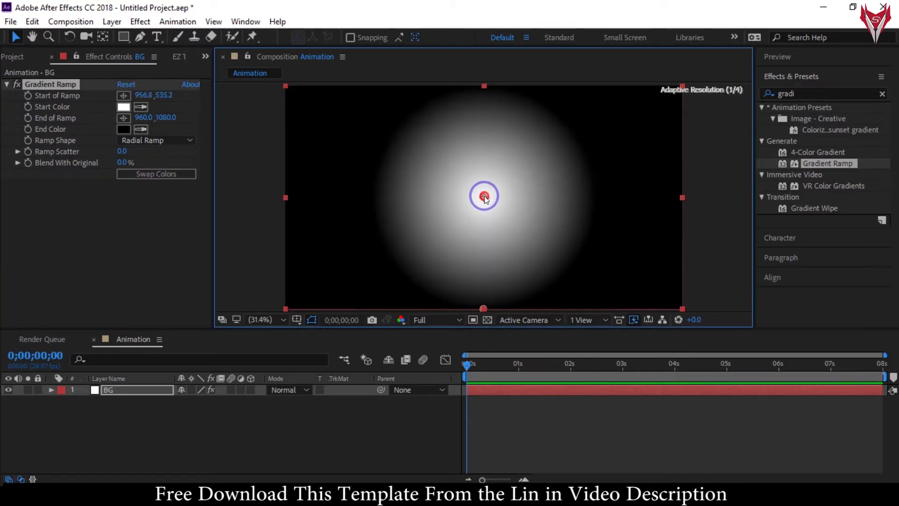
drag(485, 308, 897, 306)
click(448, 195)
drag(168, 117, 223, 116)
click(181, 417)
click(187, 417)
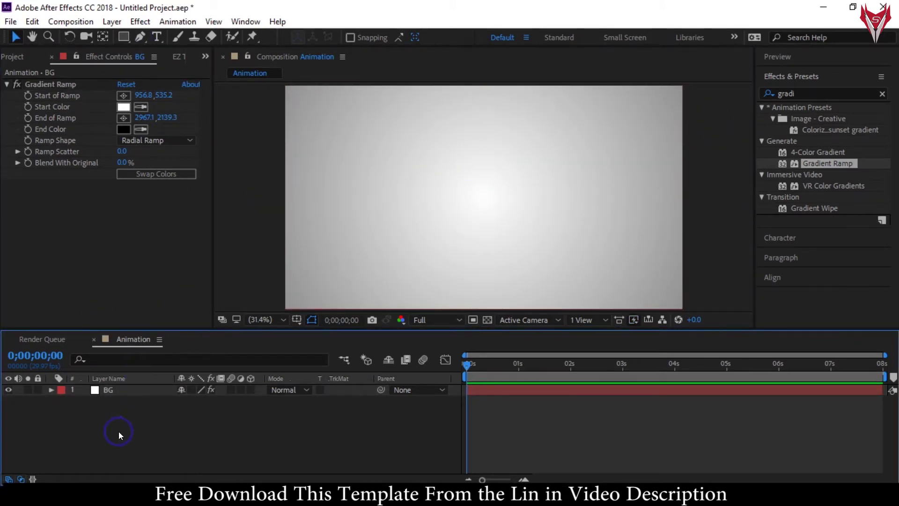
click(140, 37)
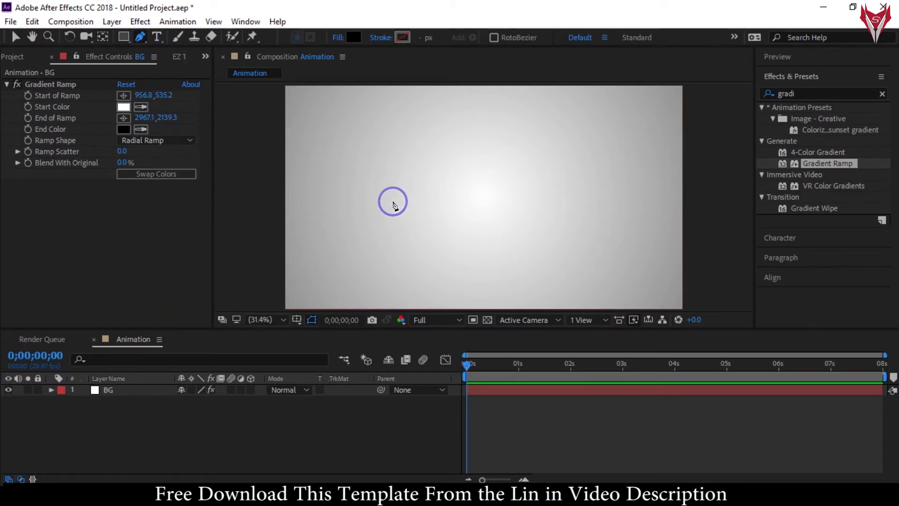
- Show title/action safe guides and draw a horizontal path across the comp centre
click(299, 319)
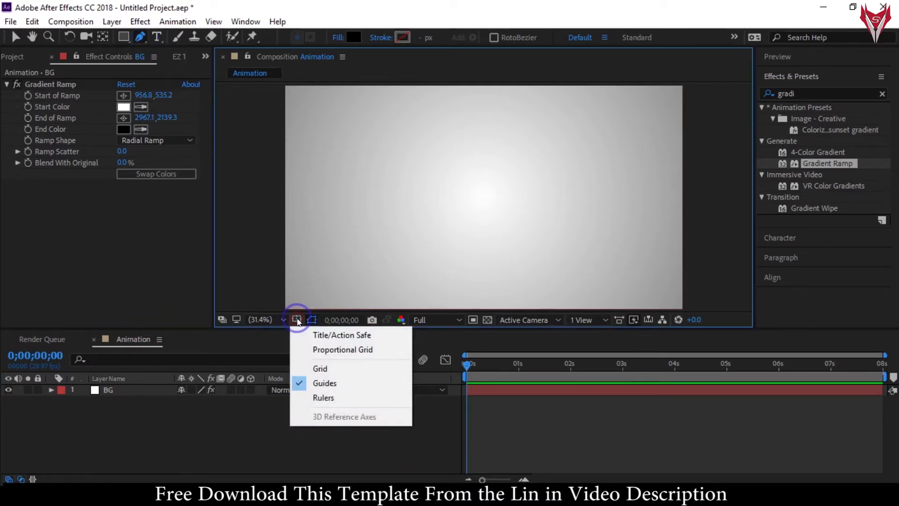
click(317, 337)
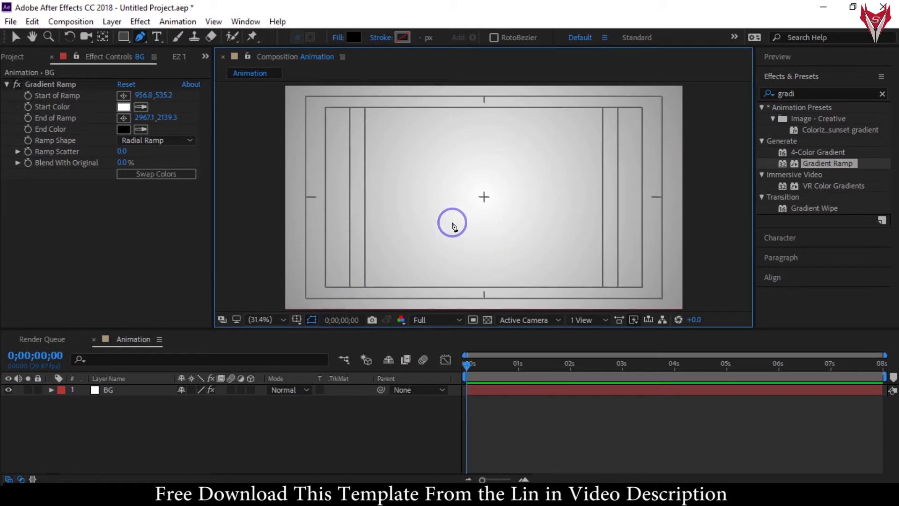
click(420, 205)
click(544, 205)
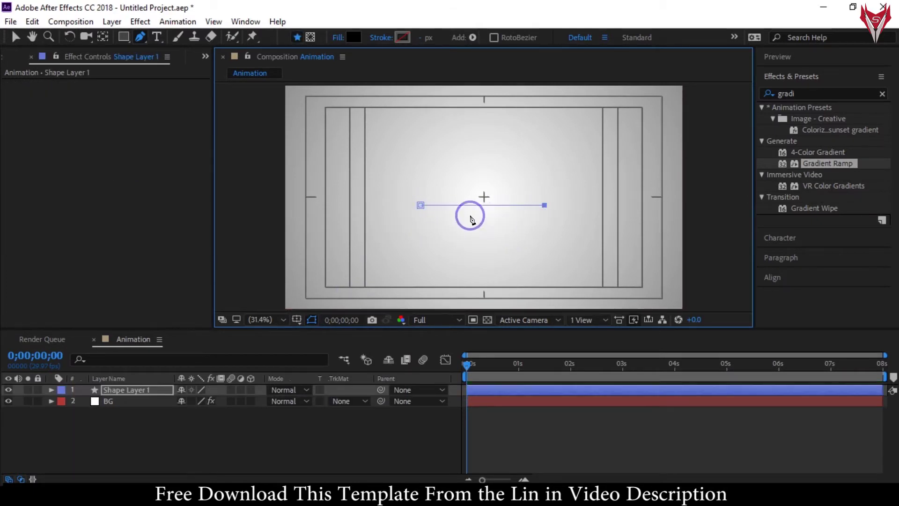
- Give the line a solid black stroke 10 px wide
click(383, 37)
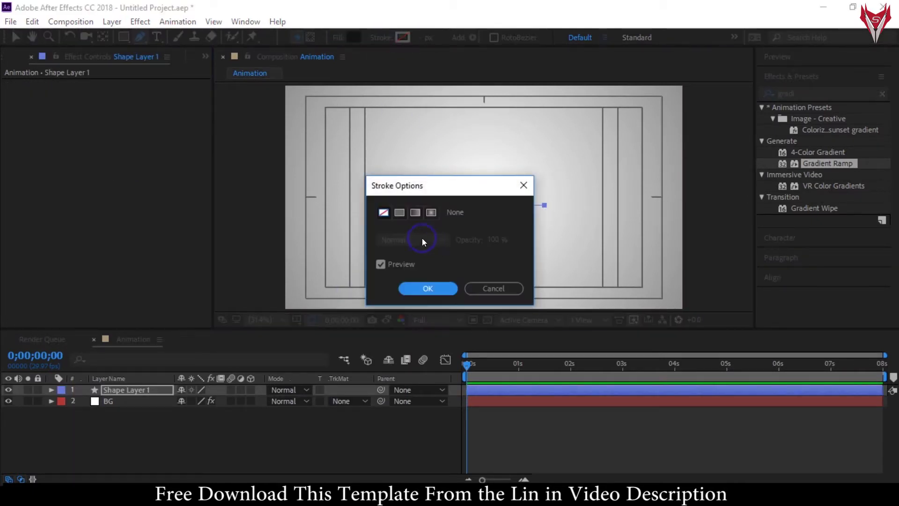
click(399, 213)
click(429, 288)
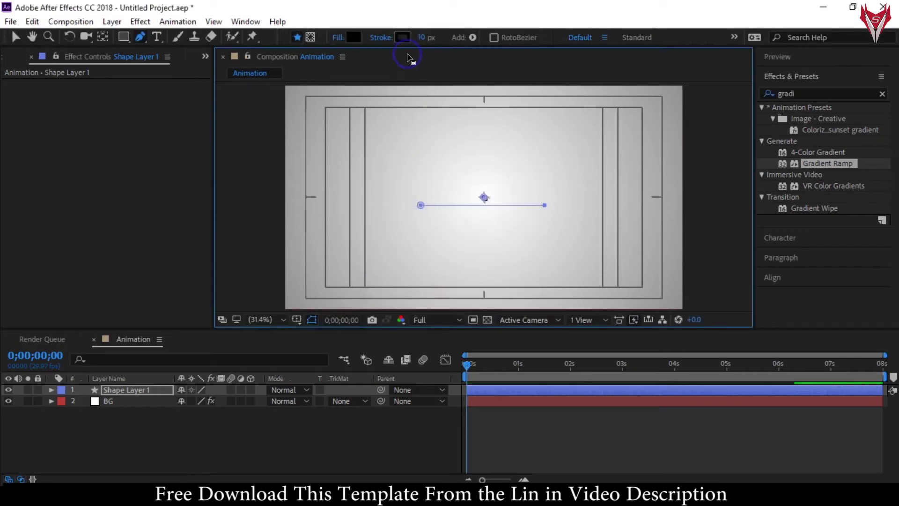
click(403, 39)
click(353, 214)
click(422, 37)
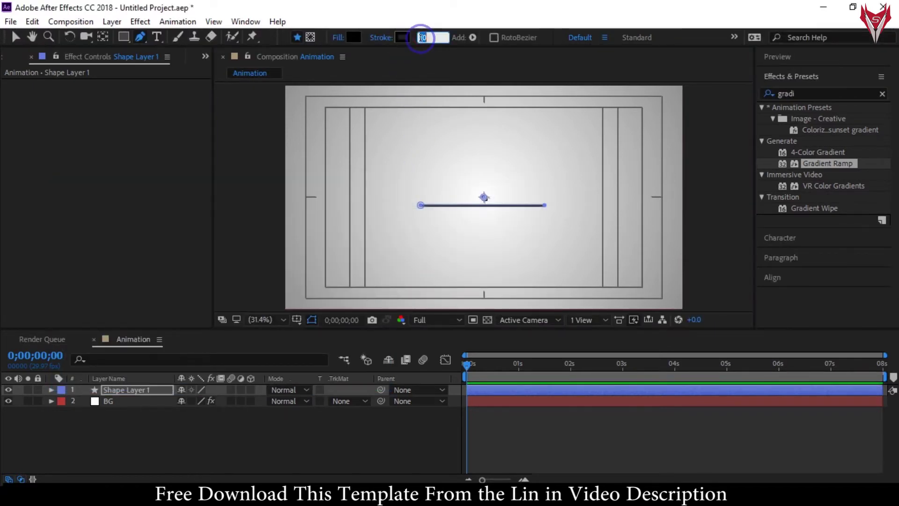
key(BackSpace)
text(10)
key(Return)
- Set the line's fill to None and rename its layer Line
click(354, 39)
click(383, 213)
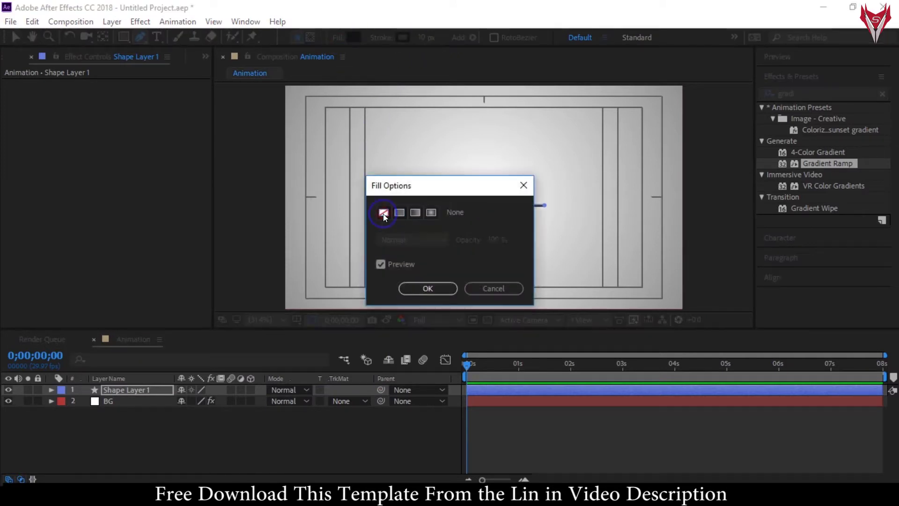
click(428, 288)
key(Return)
text(Line)
key(Return)
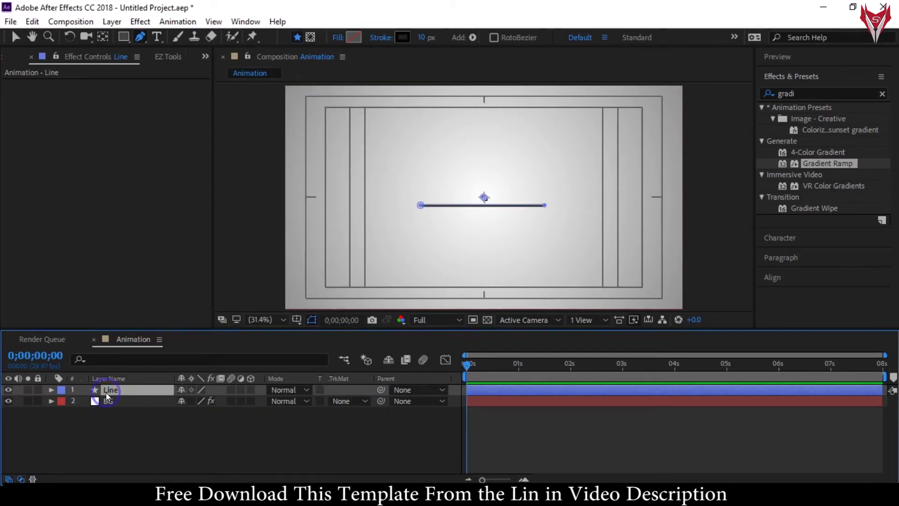
click(174, 422)
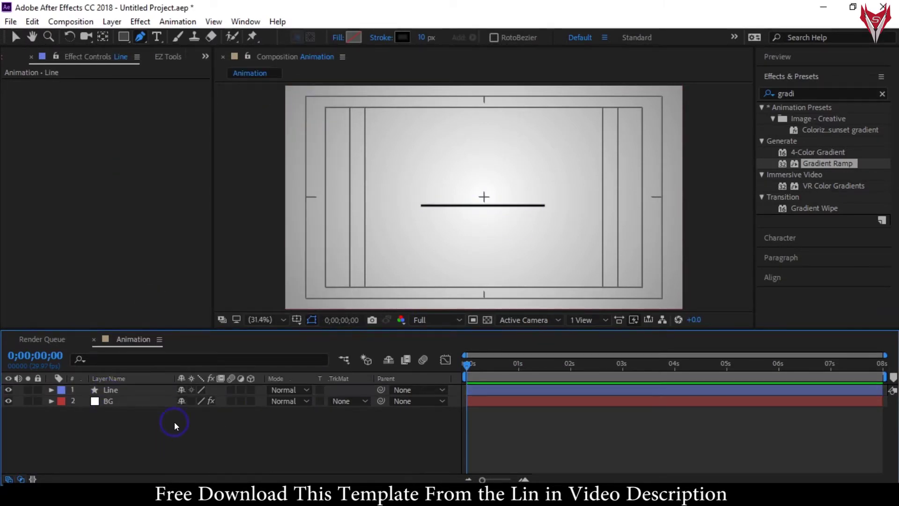
- Draw a small ellipse near the line's left end as a layer named Circle
click(124, 38)
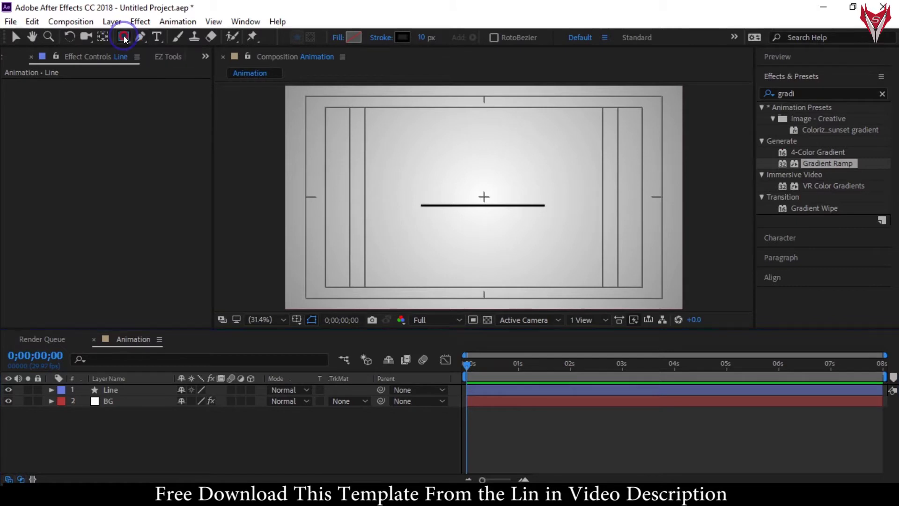
click(182, 66)
drag(396, 169, 402, 174)
text(Circle)
key(Return)
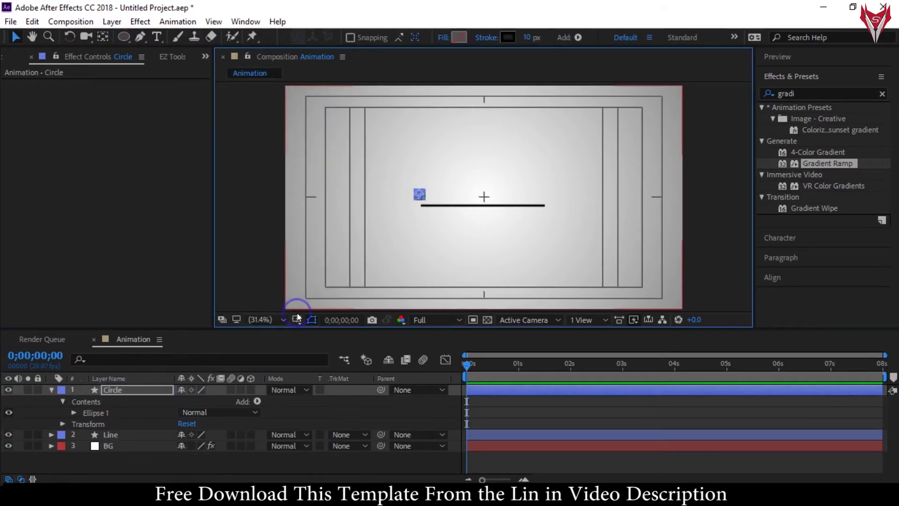
- Turn on rulers and place guides marking the line's left end and its horizontal position
click(296, 320)
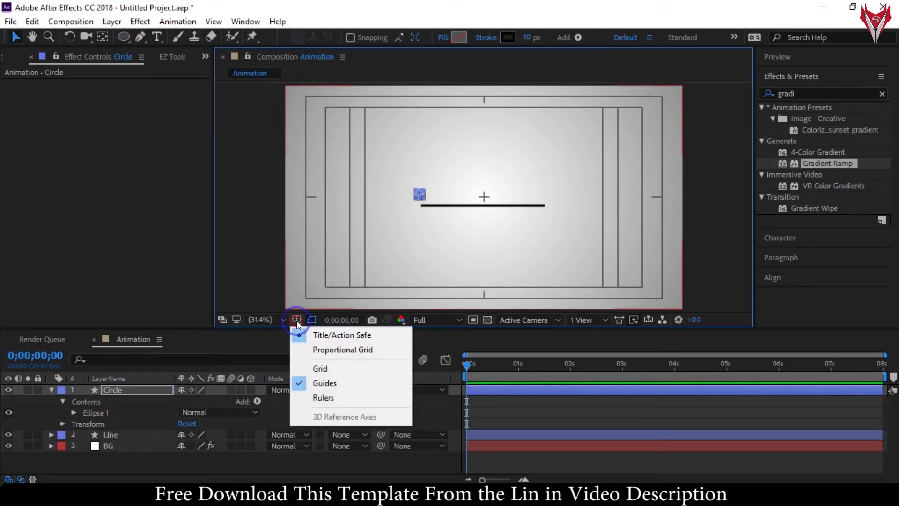
click(323, 397)
key(/)
drag(220, 250, 290, 257)
drag(327, 87, 308, 226)
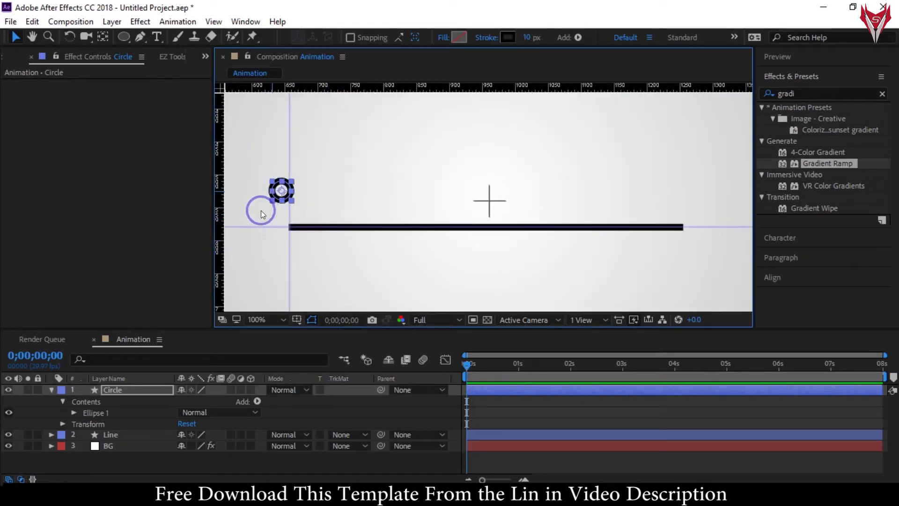
- Give the Circle a solid fill and no stroke
click(122, 390)
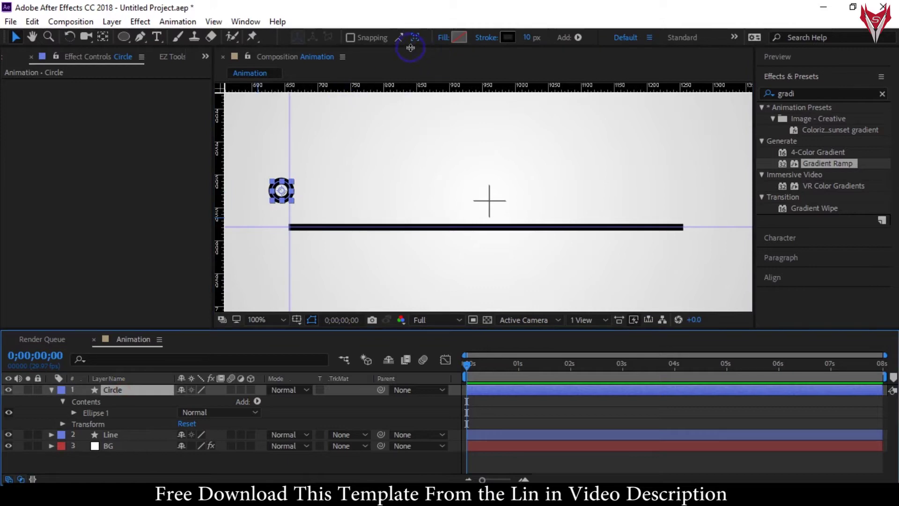
click(443, 37)
click(428, 288)
click(508, 37)
click(427, 288)
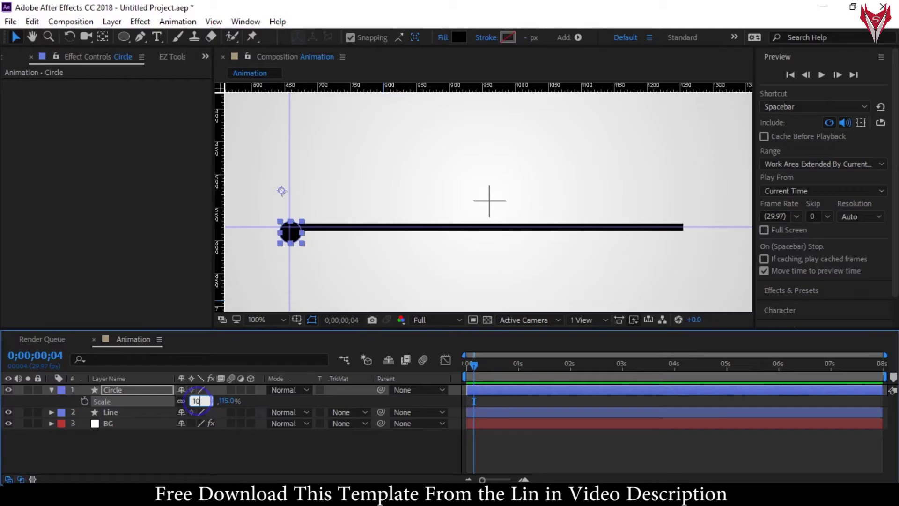
- Set the circle's scale to 100% and centre its anchor point
click(239, 401)
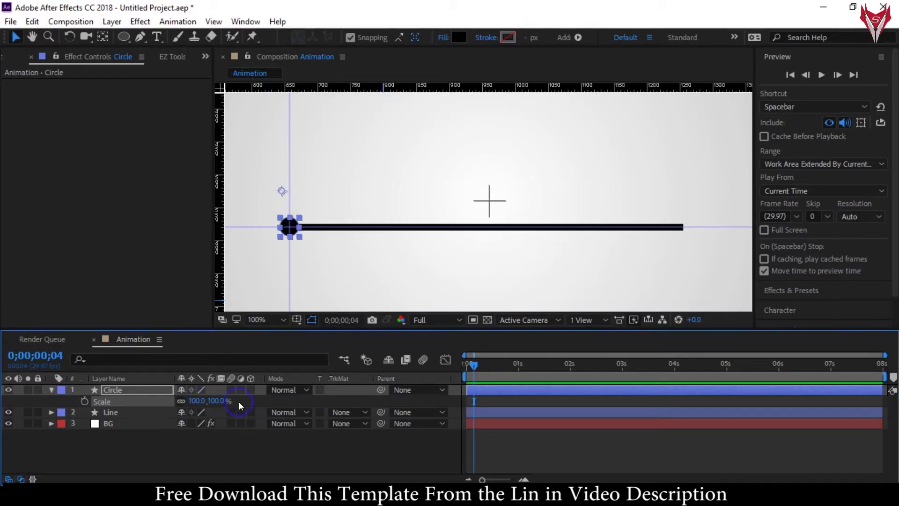
click(143, 459)
click(114, 389)
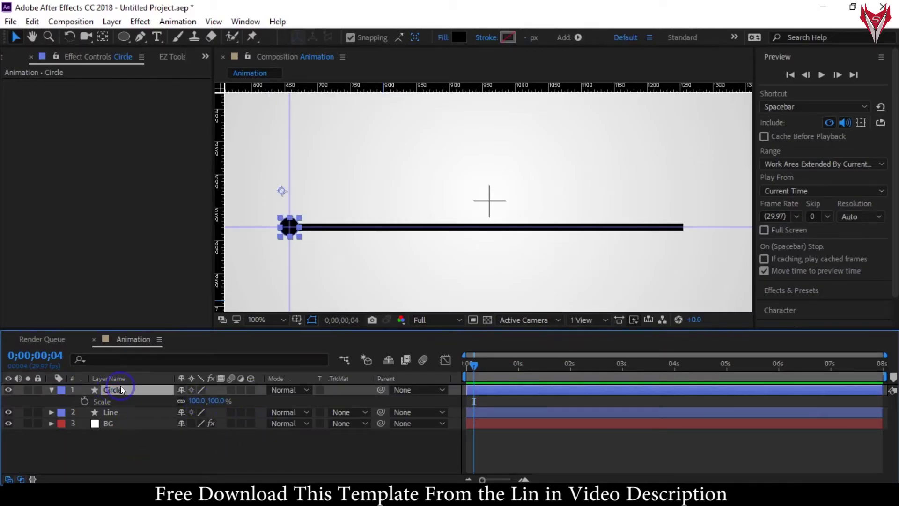
key(ctrl+alt+Home)
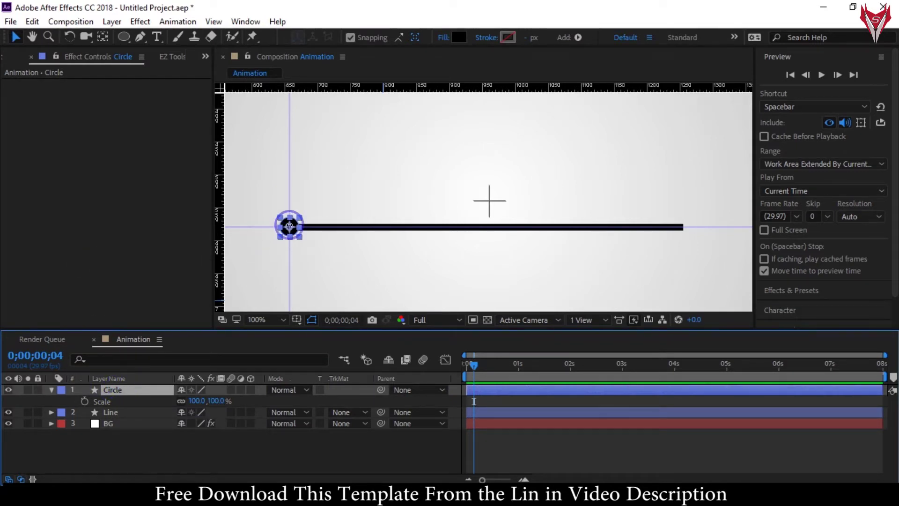
drag(478, 370, 458, 366)
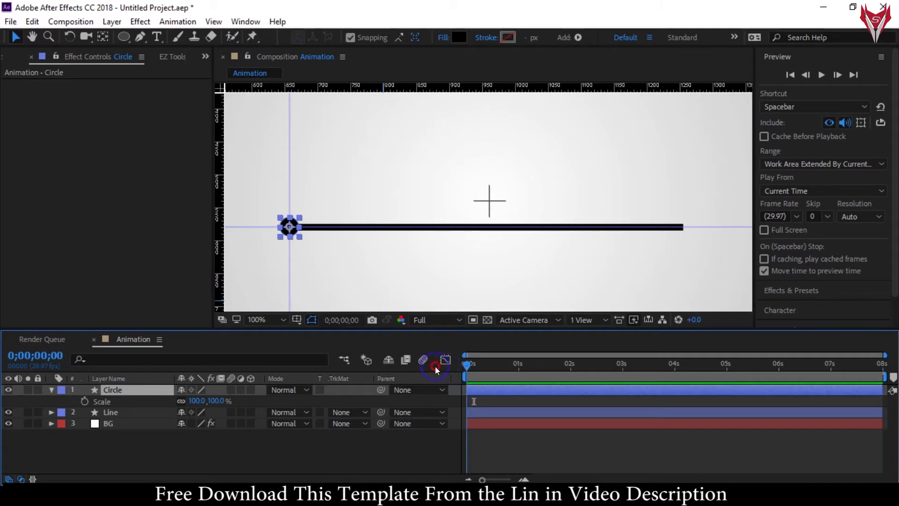
- Keyframe the circle's Scale at 0% on frame 0 and 115% on frame 2
click(84, 402)
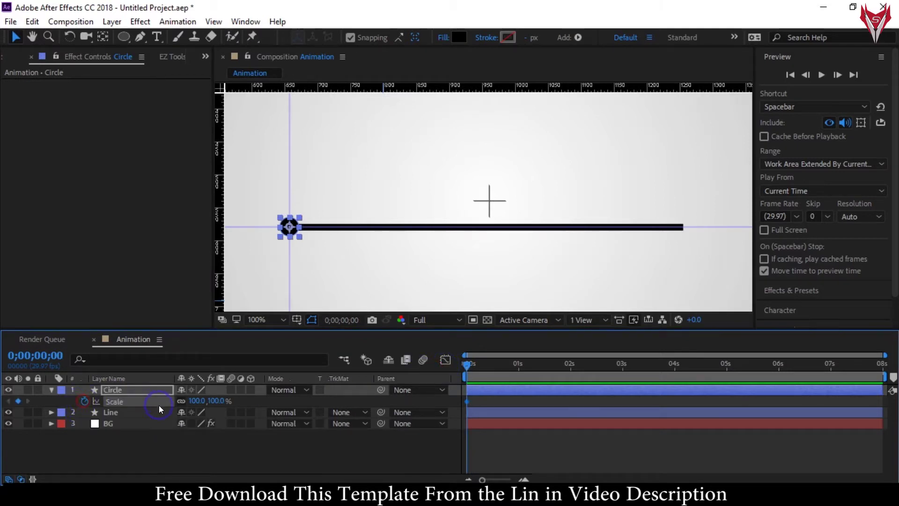
click(197, 400)
text(00)
key(Return)
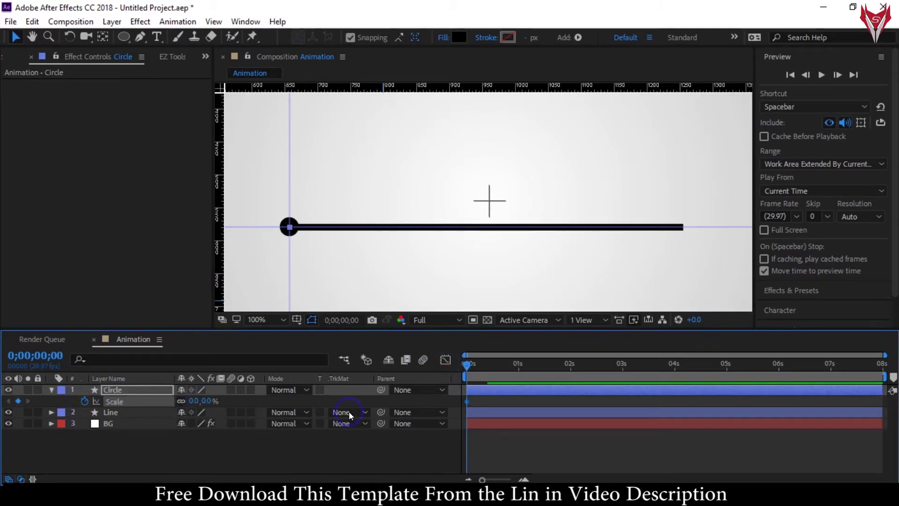
click(838, 74)
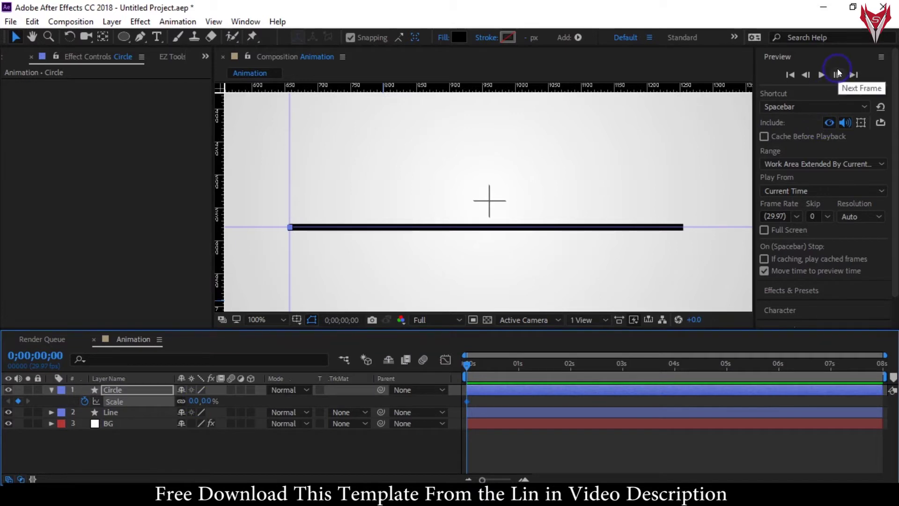
click(837, 74)
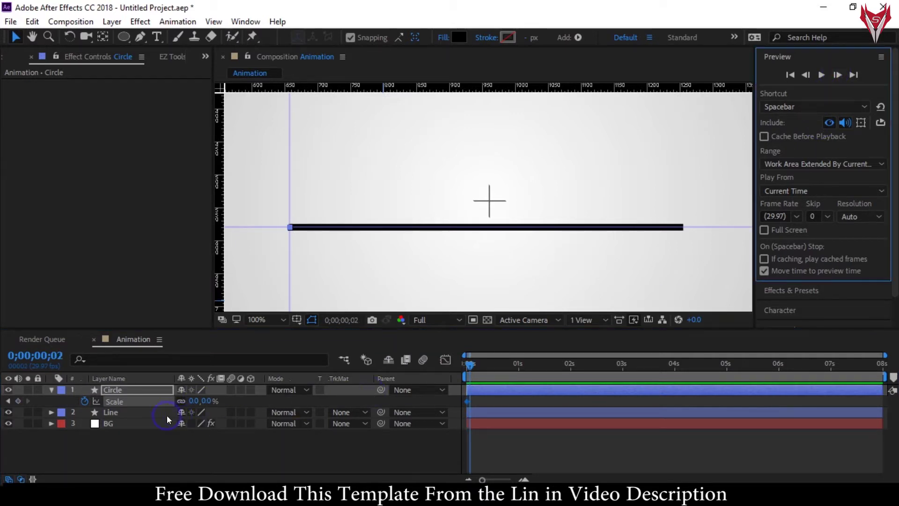
click(192, 401)
text(11)
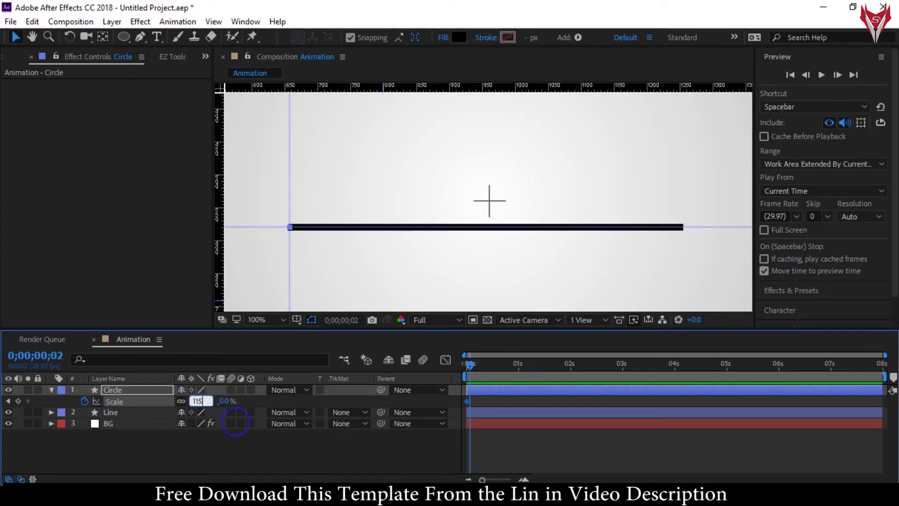
text(5)
key(Return)
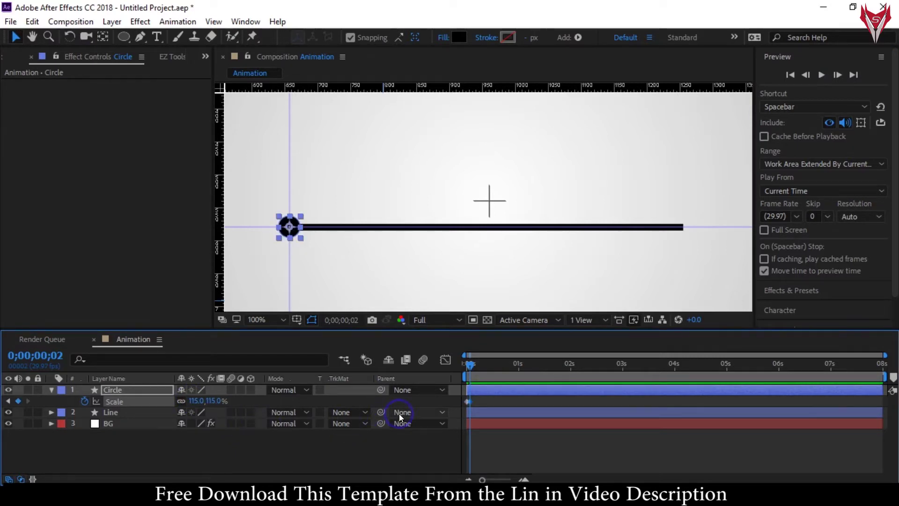
- Add a 100% Scale keyframe at frame 13 so the circle settles
click(818, 75)
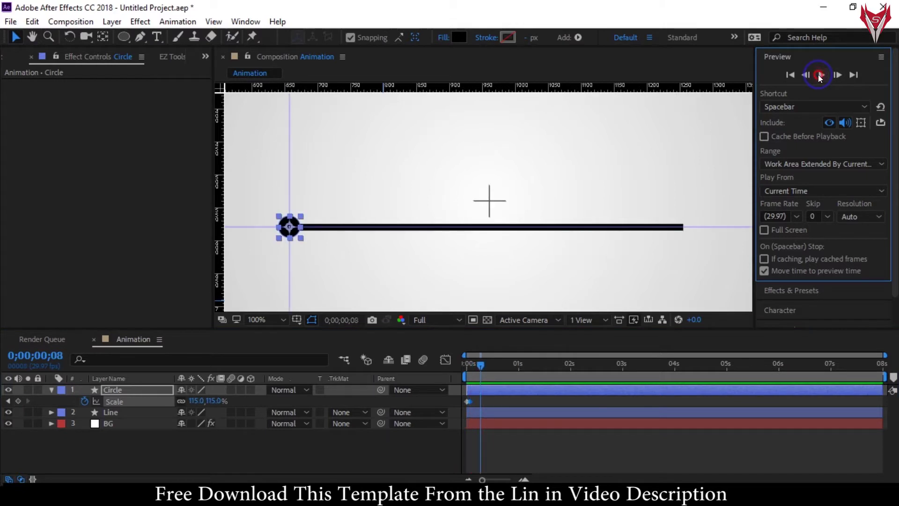
click(194, 401)
text(100)
click(330, 437)
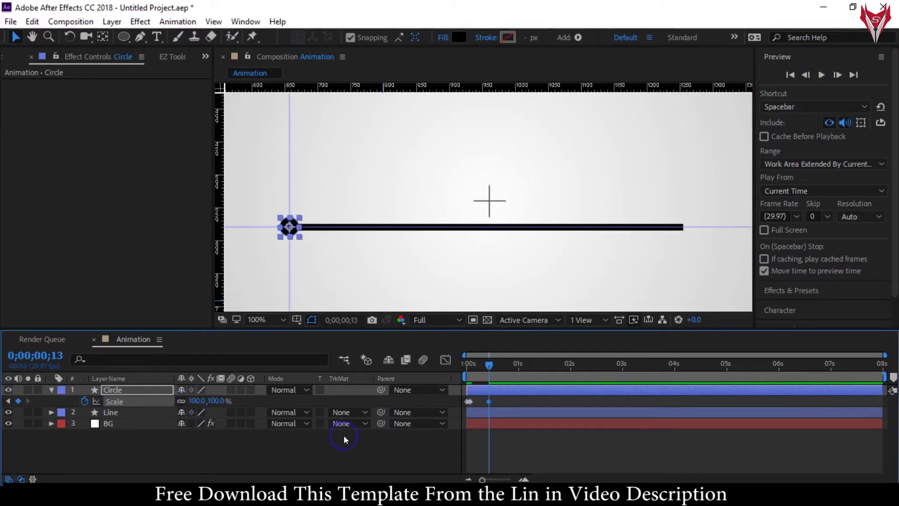
key(Home)
click(111, 381)
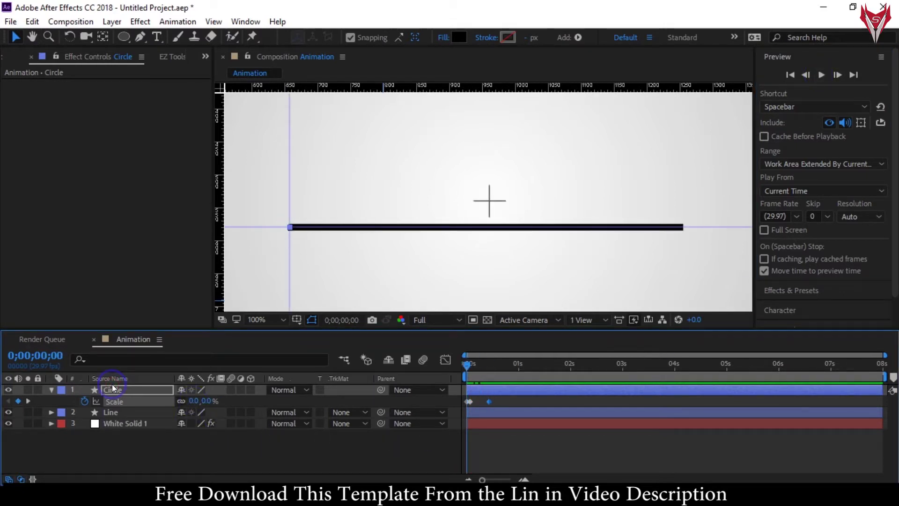
key(p)
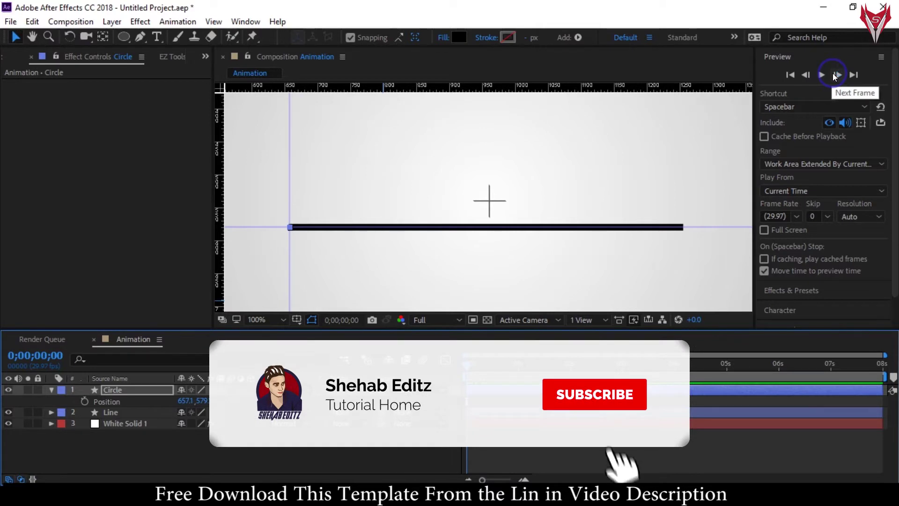
- Keyframe the circle's Position at the line's left end on frame 8, then at 1254, 579 at 1 s
click(834, 75)
click(833, 74)
click(833, 75)
click(833, 74)
click(834, 75)
click(834, 74)
click(834, 75)
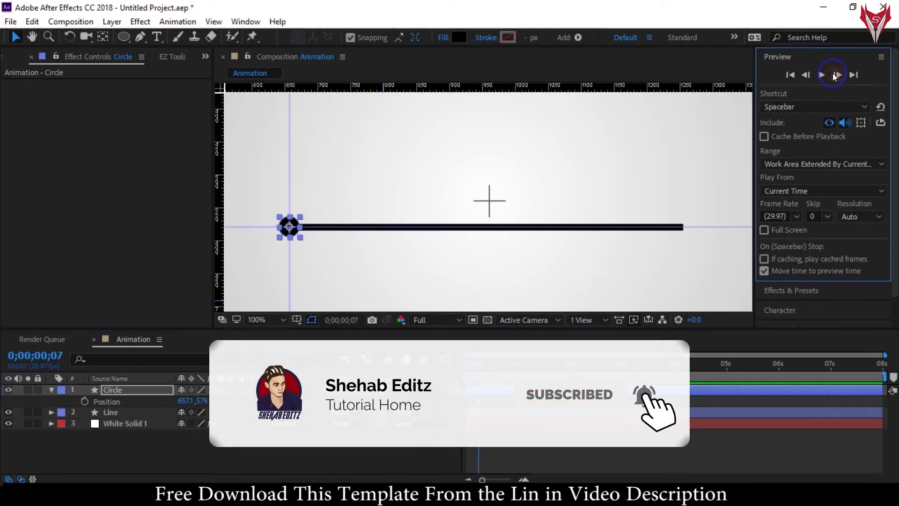
click(834, 74)
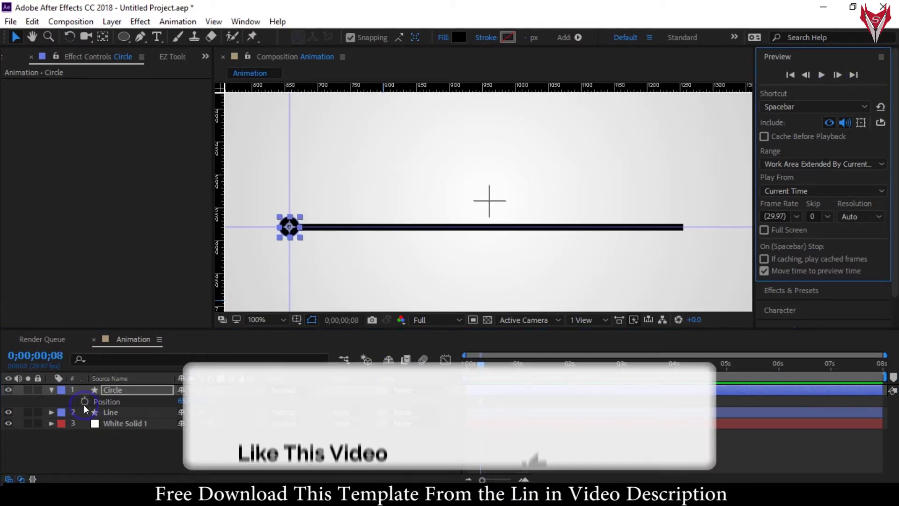
click(85, 402)
drag(481, 364, 518, 365)
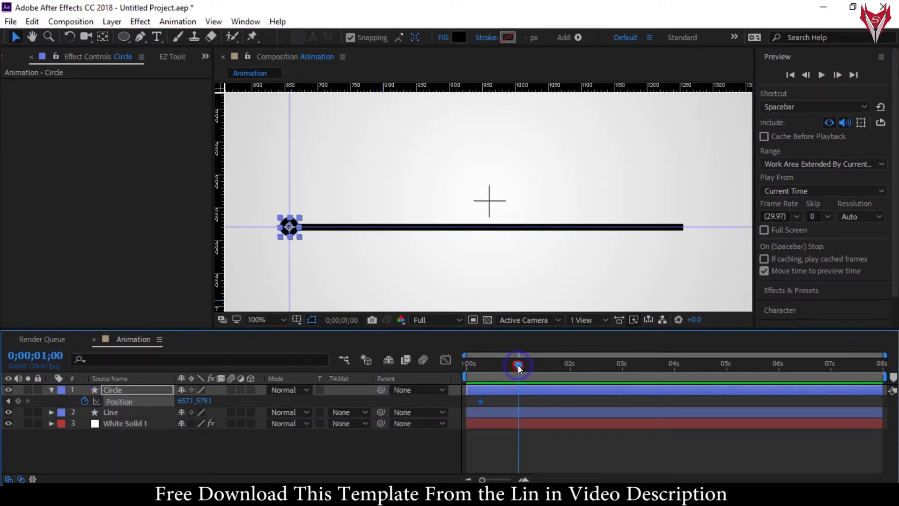
drag(287, 230, 681, 249)
mouse_move(508, 366)
mouse_down()
mouse_move(462, 370)
mouse_move(519, 372)
mouse_up()
click(119, 391)
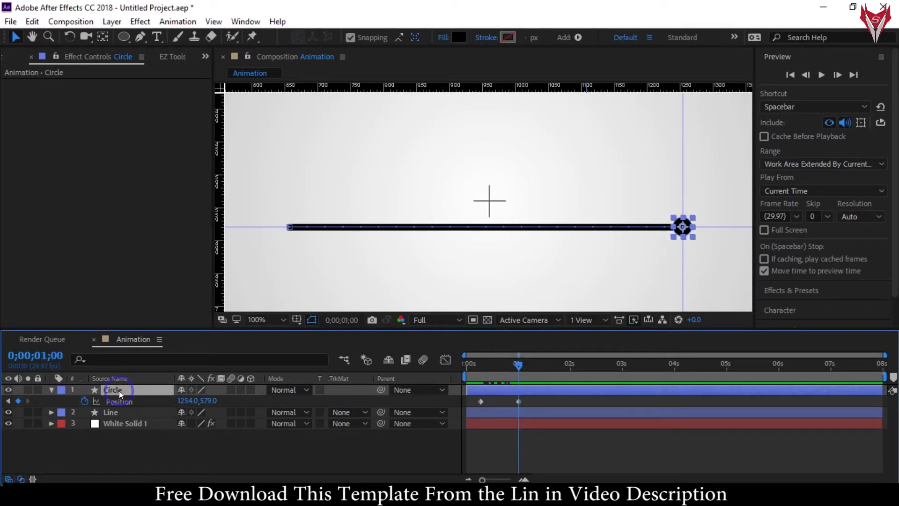
key(s)
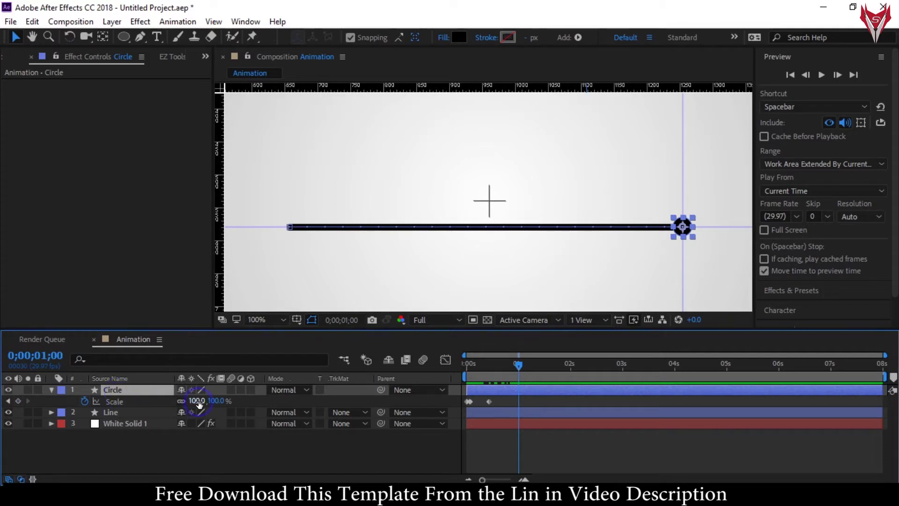
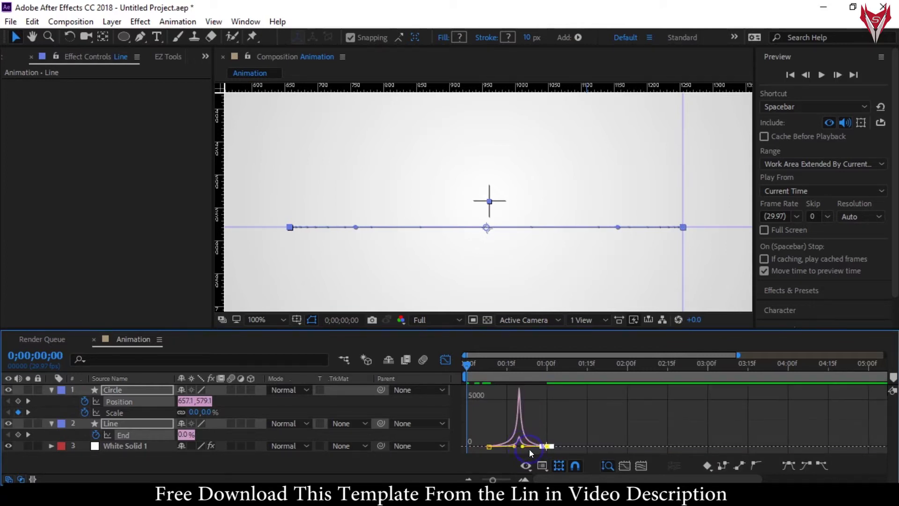
- Turn off the Graph Editor and set the viewer magnification to Fit
click(445, 359)
mouse_move(466, 371)
mouse_down()
mouse_move(529, 373)
mouse_move(459, 373)
mouse_up()
click(269, 320)
click(275, 96)
- Hide the Title/Action Safe overlay and the rulers in the viewer
click(297, 319)
click(341, 335)
click(297, 319)
click(323, 397)
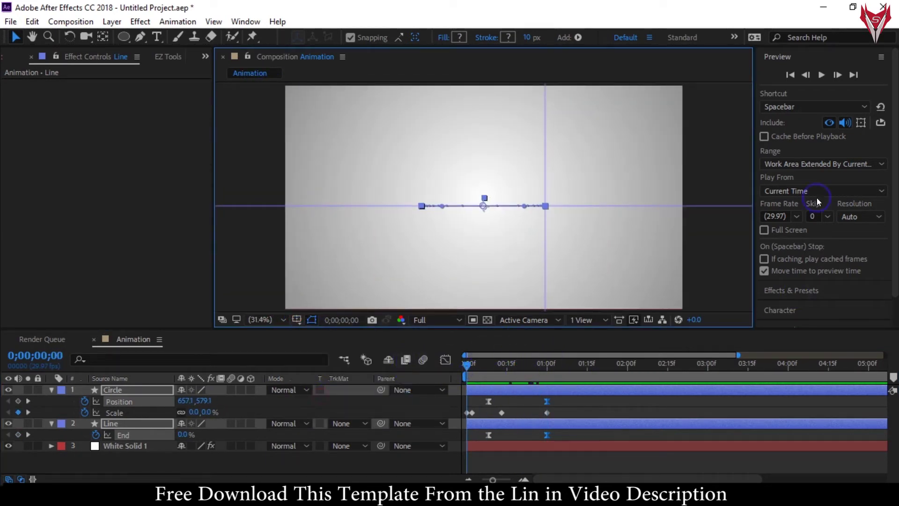
- Play, then stop, a preview of the circle-and-line animation and check it near one second
click(822, 75)
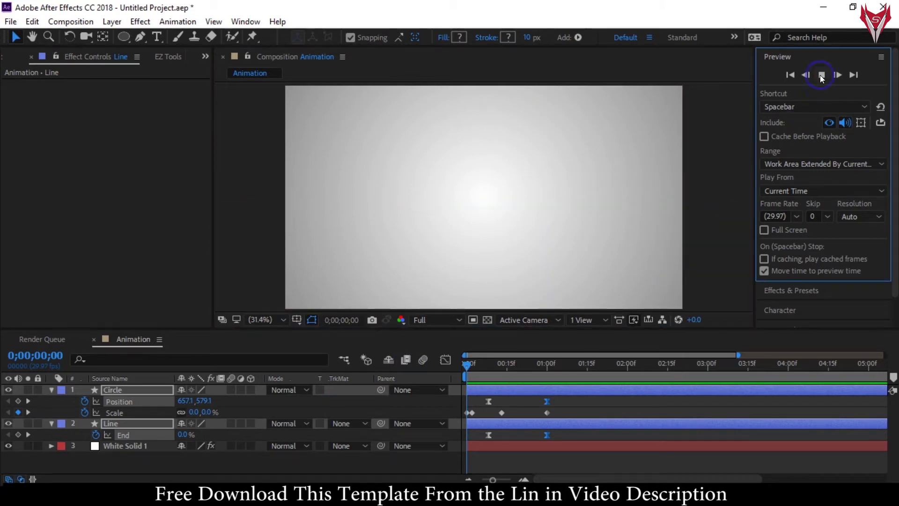
click(764, 259)
click(823, 74)
drag(544, 368, 539, 385)
- Return to frame 0 and collapse the Circle and Line layers' keyframed properties with U
click(241, 177)
click(487, 375)
key(Home)
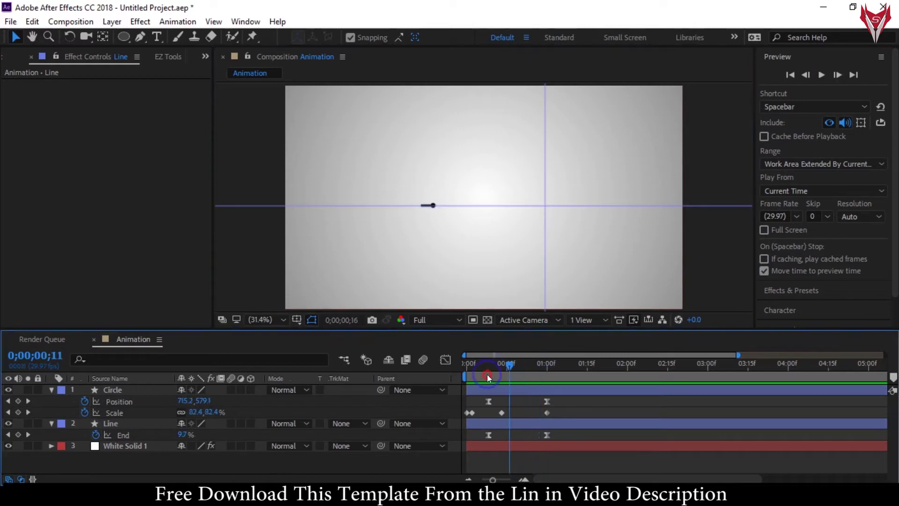
click(89, 387)
ctrl+click(119, 423)
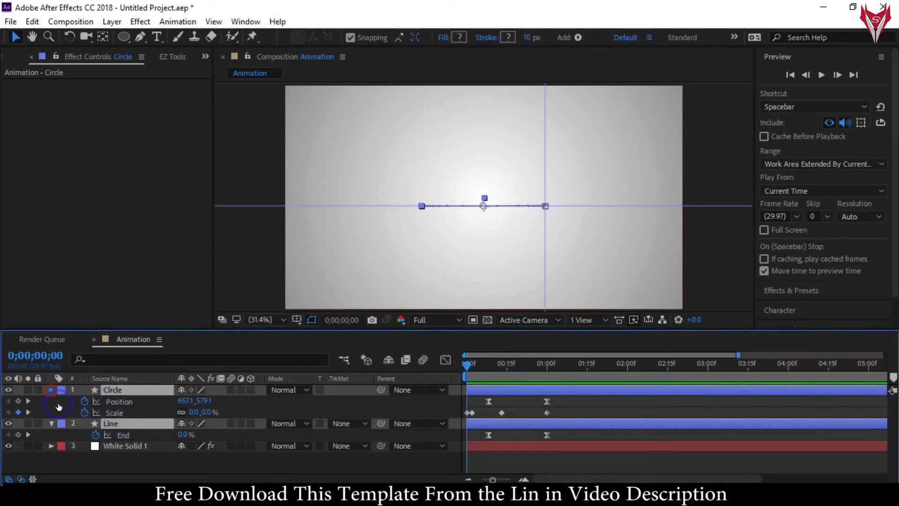
key(u)
click(103, 450)
- Drag the horizontal and vertical guides off the viewer and show the Project panel
drag(245, 205, 188, 200)
drag(545, 182, 155, 211)
click(5, 58)
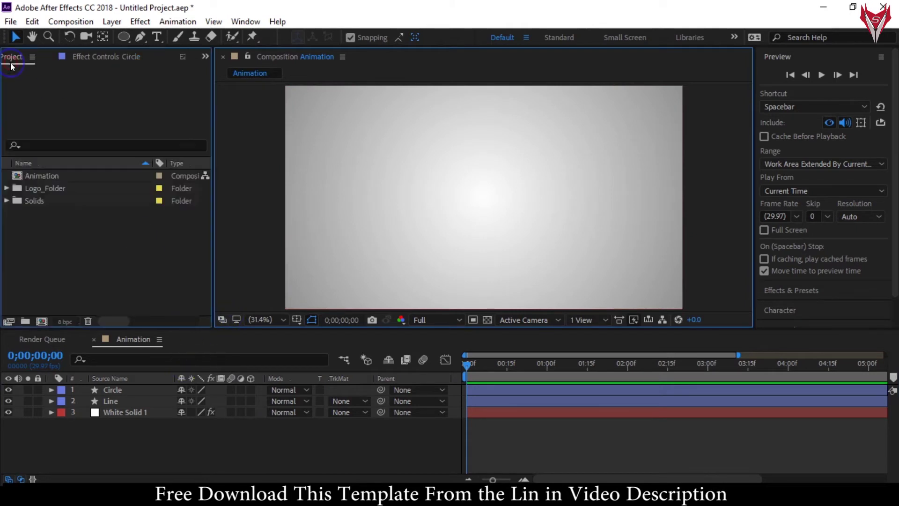
- Add Logo2.png from Logo_Folder to the Animation comp and sit the mountain logo on the line
click(7, 188)
click(51, 202)
click(54, 214)
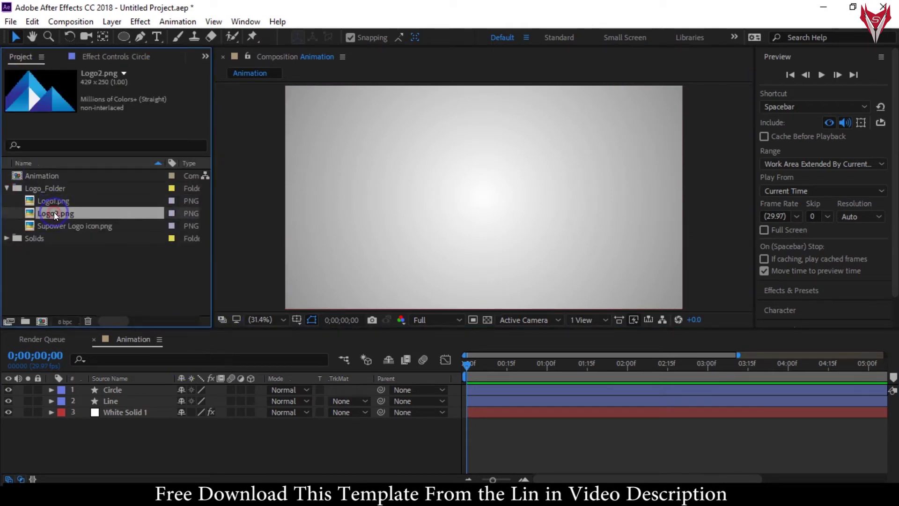
drag(55, 212, 133, 393)
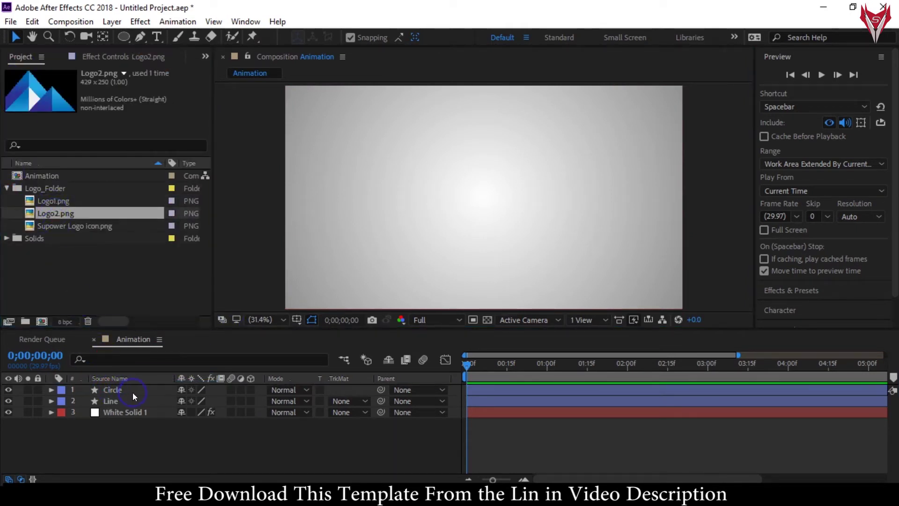
drag(487, 370, 531, 368)
click(468, 208)
drag(467, 208, 471, 185)
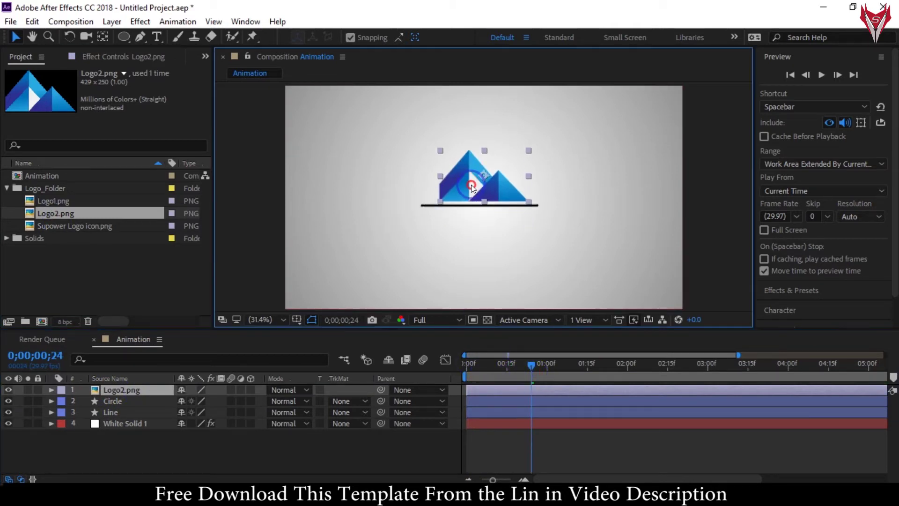
click(243, 440)
- Pre-compose the Logo2.png layer as Logo Comp, moving all attributes
right_click(121, 390)
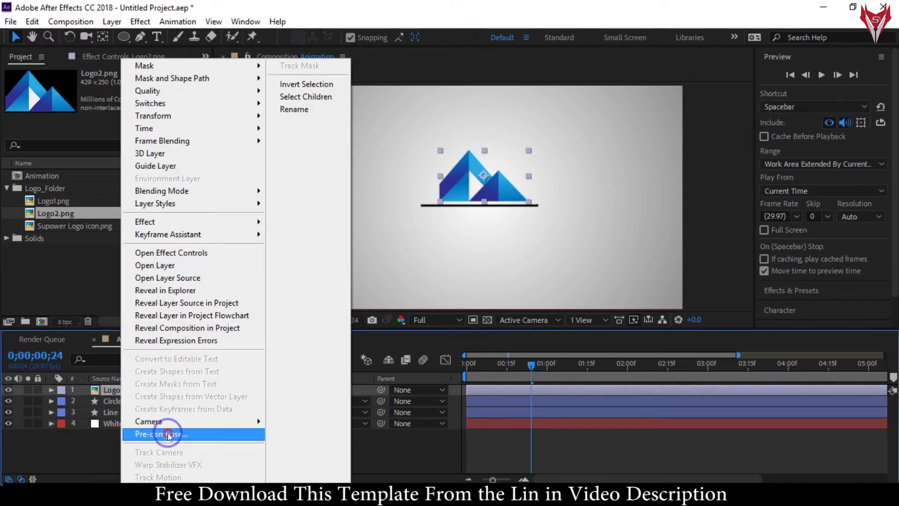
click(168, 375)
text(Logo Comp)
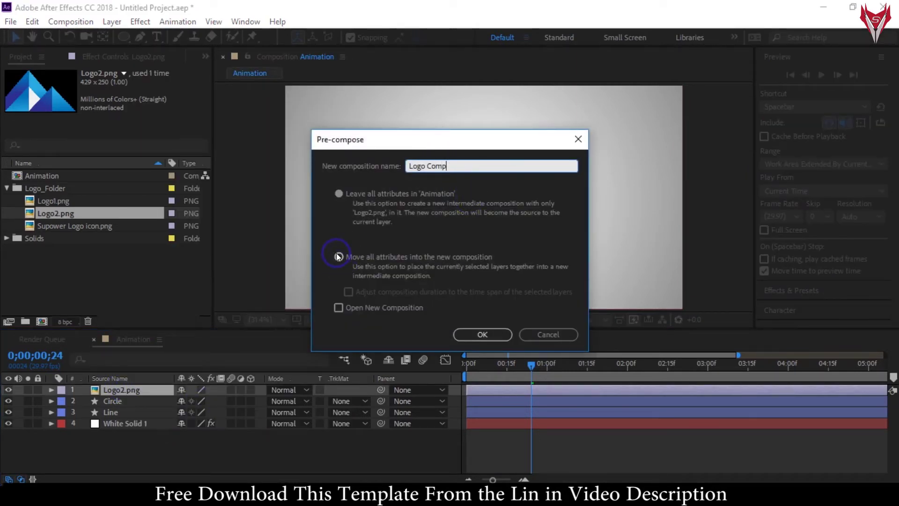
click(339, 257)
click(478, 335)
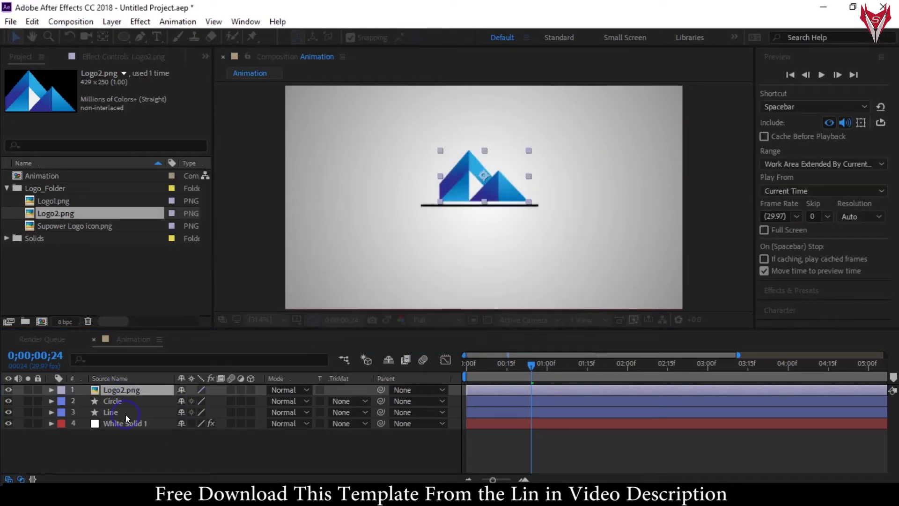
- Add a new text layer from the timeline's New menu
right_click(137, 453)
mouse_move(198, 308)
click(323, 327)
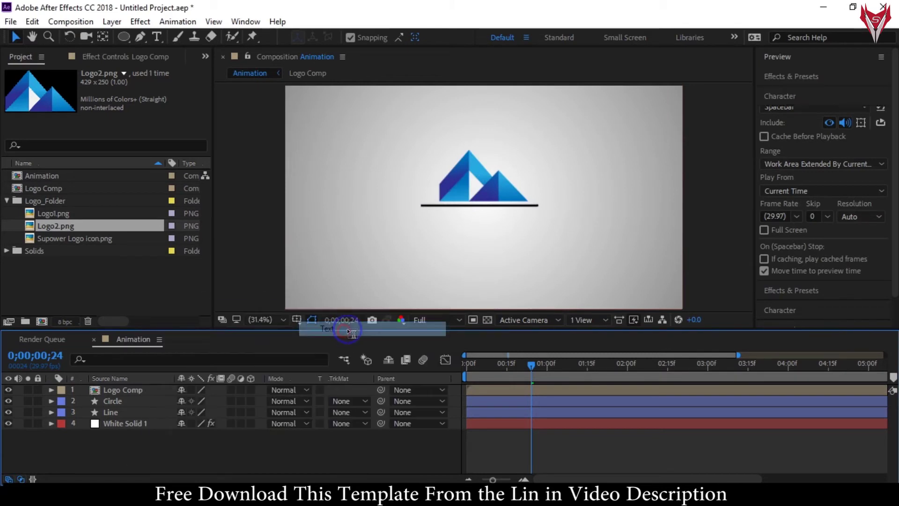
- Type 'Logo Name' and place the text centred just below the line
text(Logo Name)
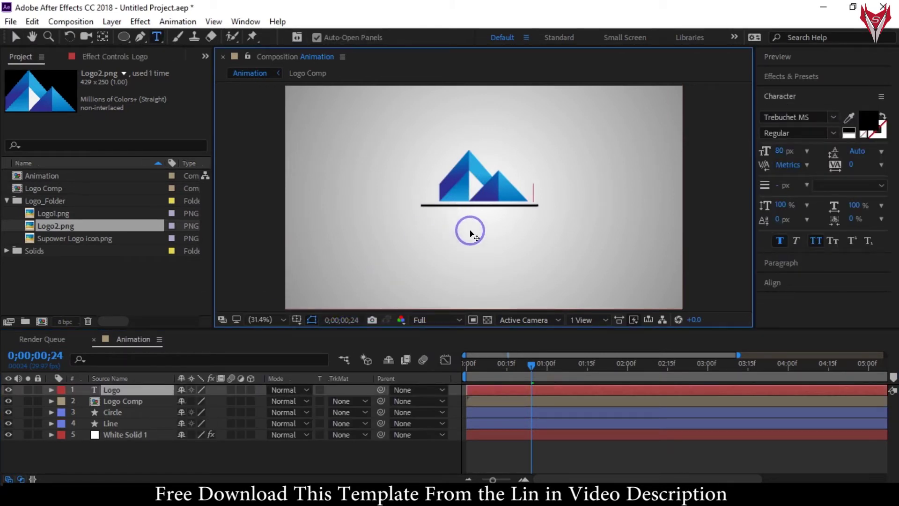
click(18, 40)
drag(517, 194, 471, 225)
key(Up)
key(Up)
key(Up)
key(Up)
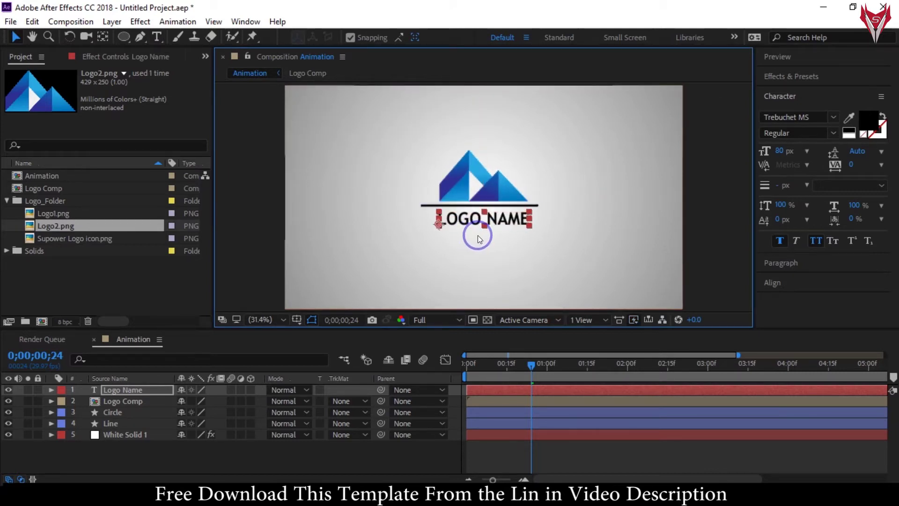
click(201, 452)
- Pre-compose the Logo Name layer into a comp named Text, moving all attributes
right_click(130, 389)
click(178, 434)
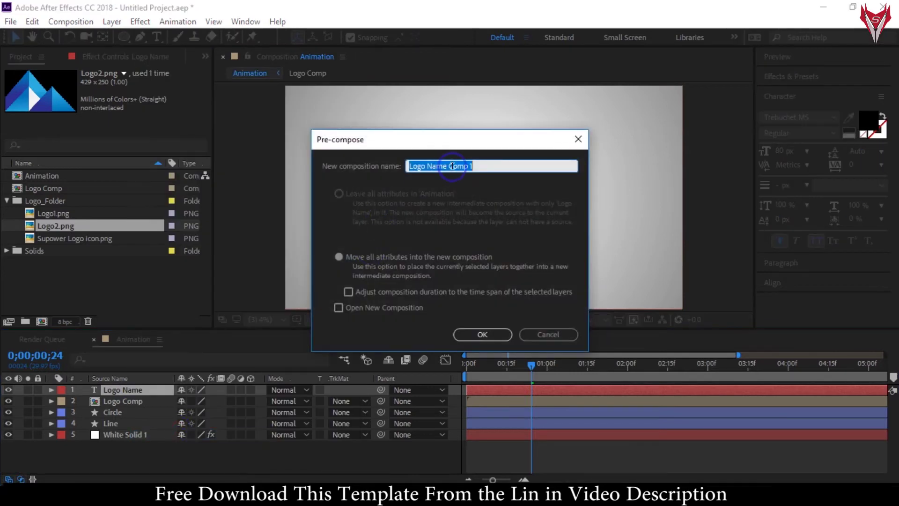
text(Text)
click(339, 258)
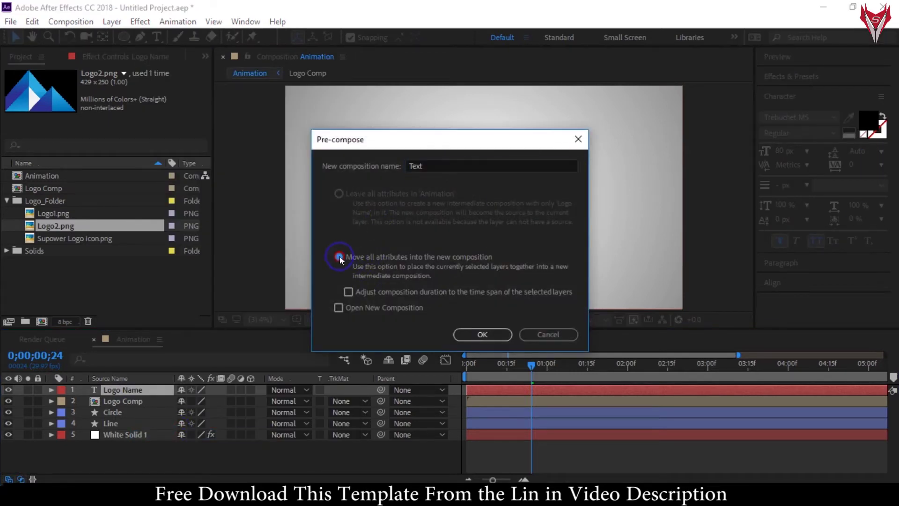
click(484, 336)
click(182, 461)
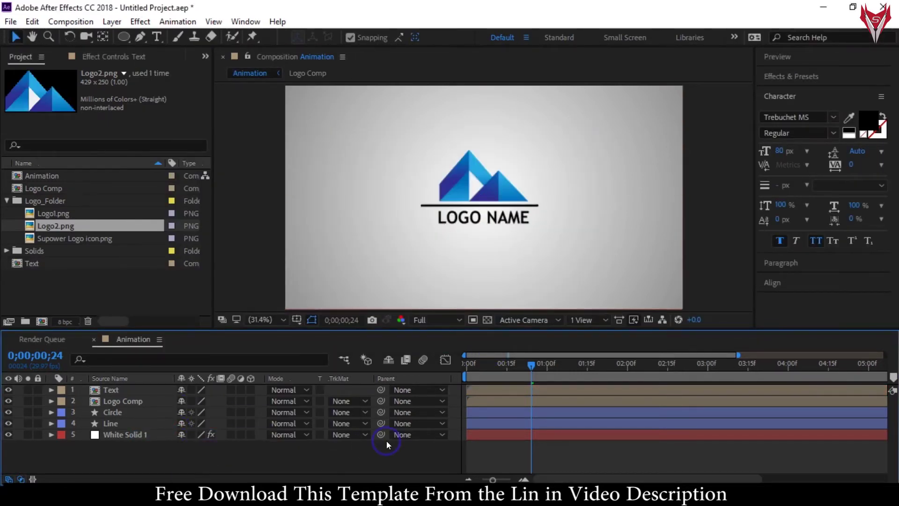
- Nudge the Text layer and Logo Comp slightly to the left
click(120, 391)
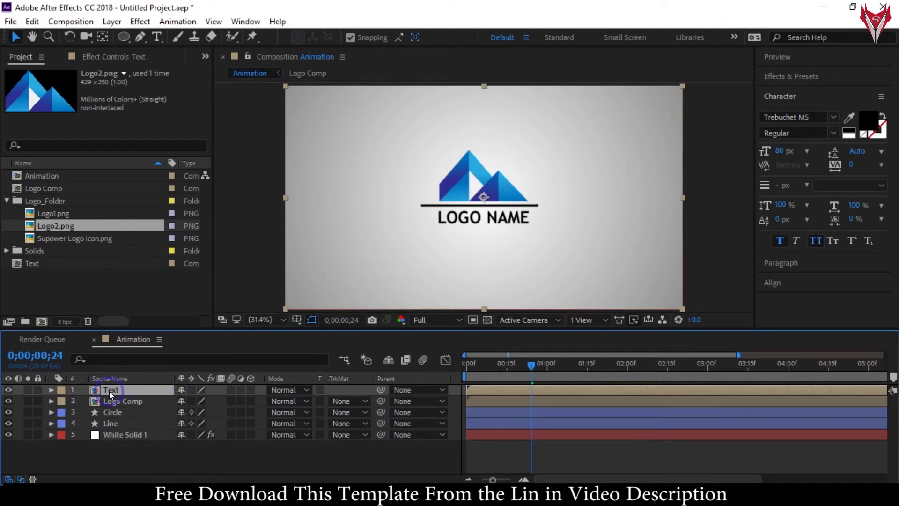
click(461, 181)
key(Left)
key(Left)
key(Left)
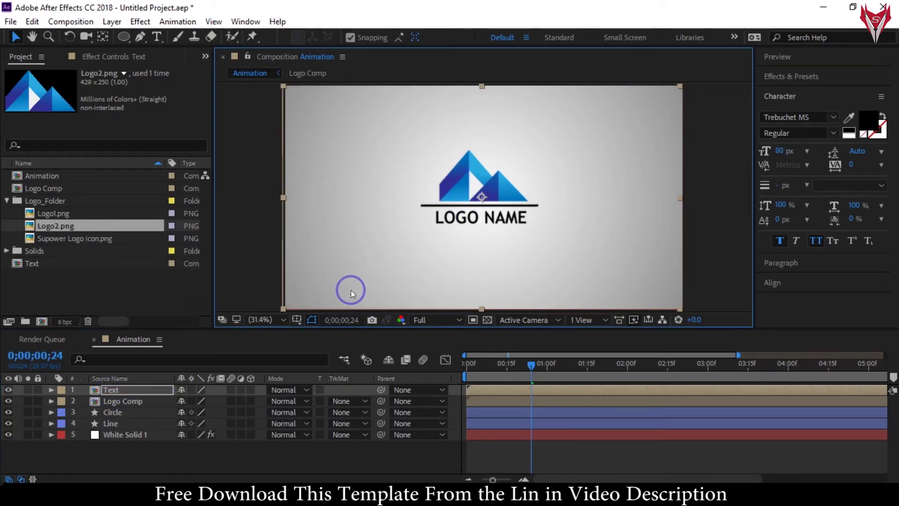
click(145, 402)
key(Return)
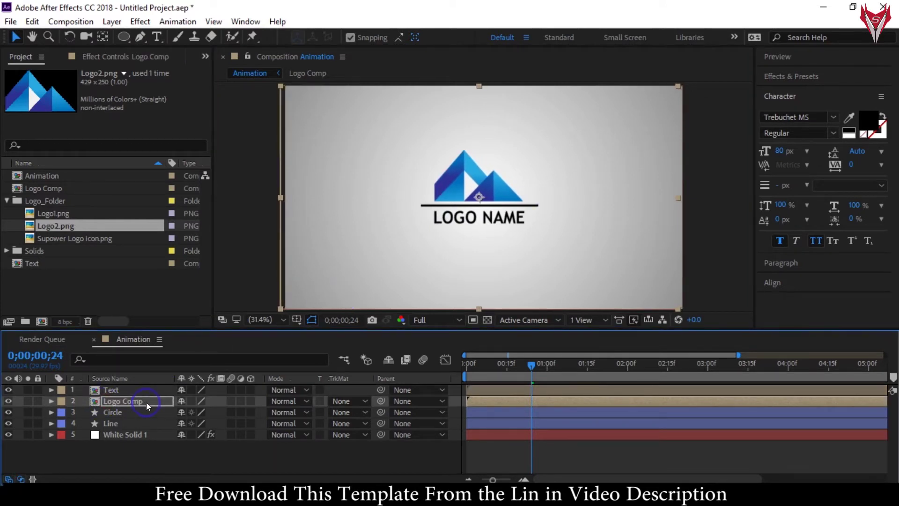
click(125, 457)
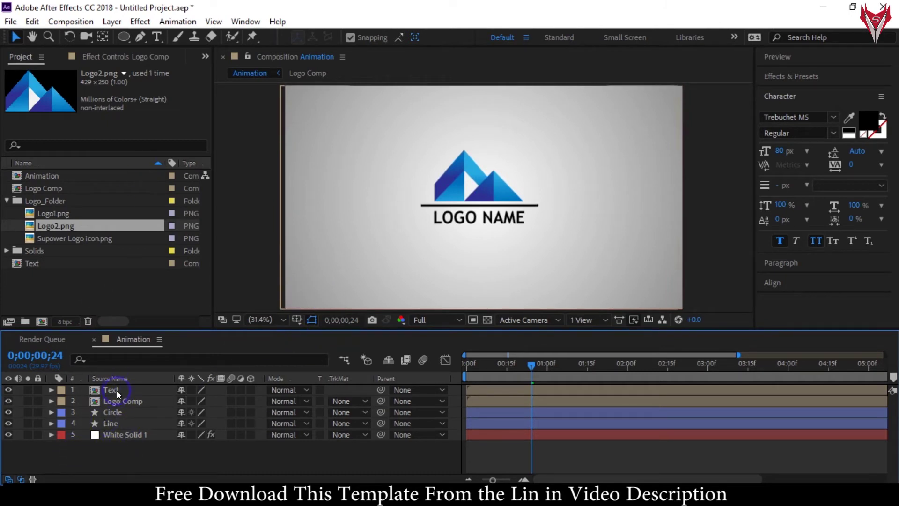
- Add a shape layer and set the Rectangle tool to a solid fill with no stroke
right_click(113, 451)
mouse_move(141, 309)
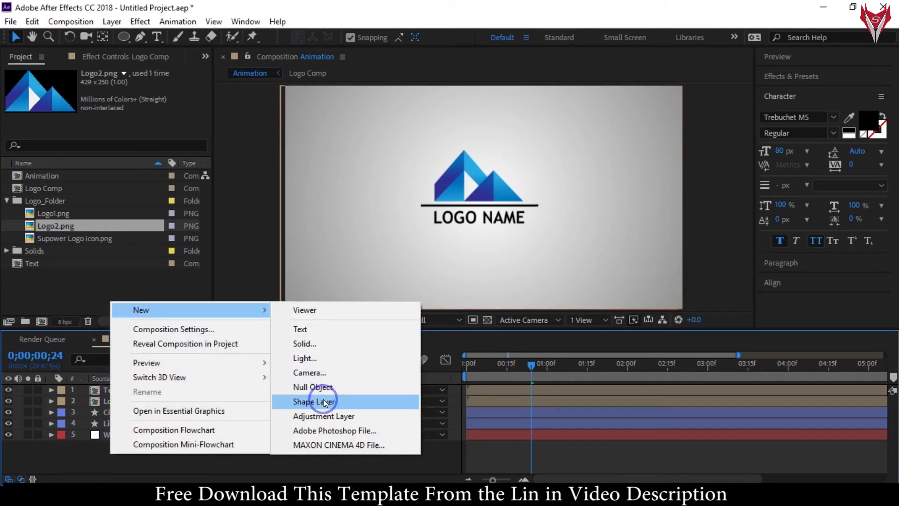
click(327, 402)
click(125, 38)
click(164, 39)
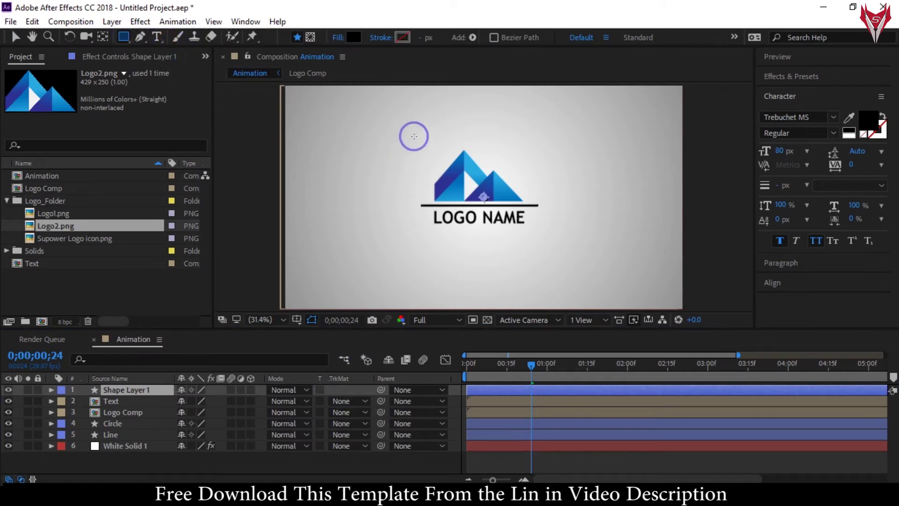
click(339, 38)
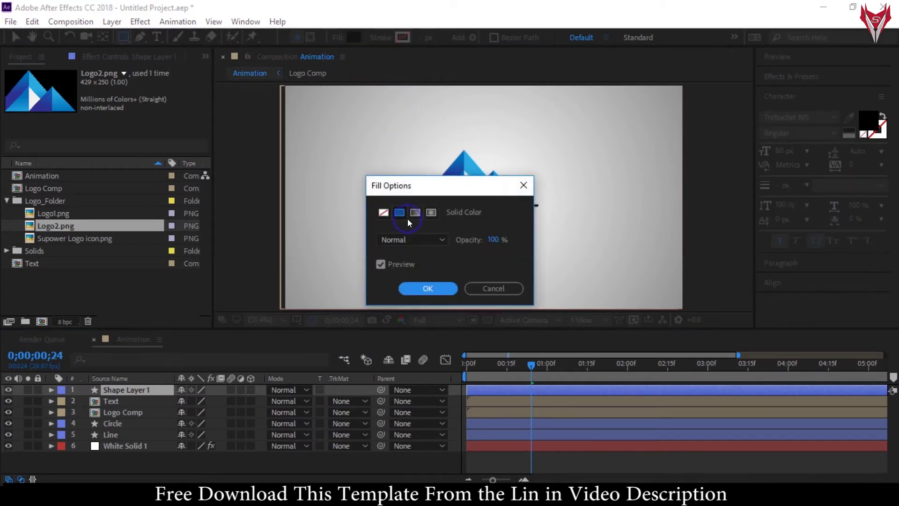
click(428, 288)
click(381, 38)
click(411, 287)
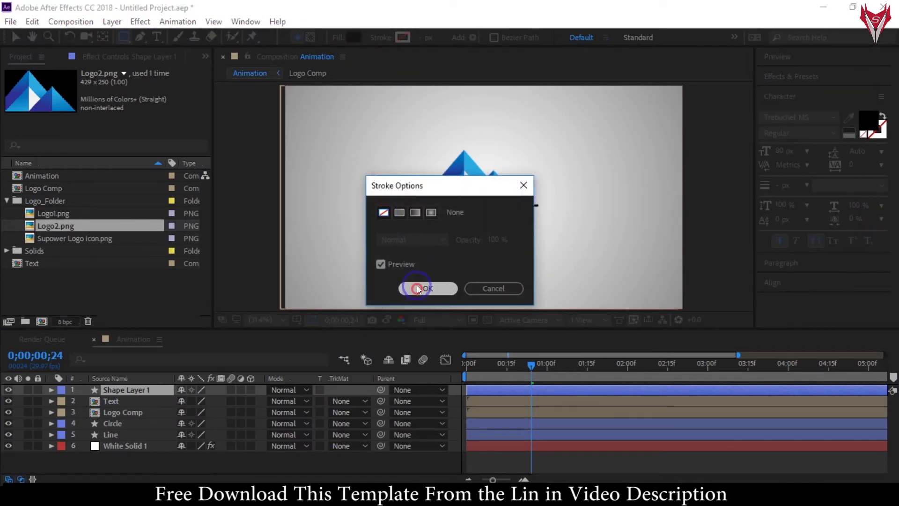
- Draw a black rectangle over the logo and extend its bottom edge down to the line
mouse_move(410, 129)
mouse_down()
mouse_move(542, 203)
mouse_move(557, 201)
mouse_up()
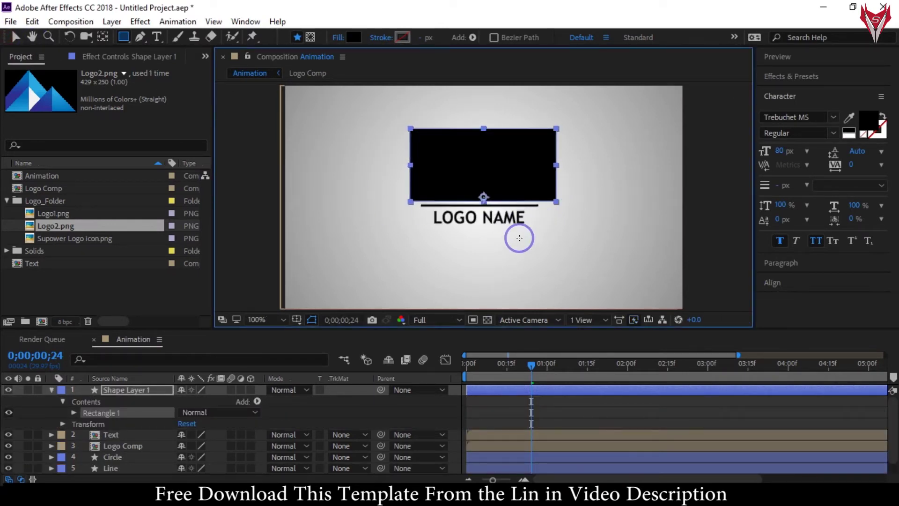
scroll(520, 238, up, 3)
click(14, 38)
drag(481, 226, 478, 249)
click(260, 320)
click(291, 83)
- Collapse Shape Layer 1 and move it between Text and Logo Comp
click(297, 195)
click(50, 392)
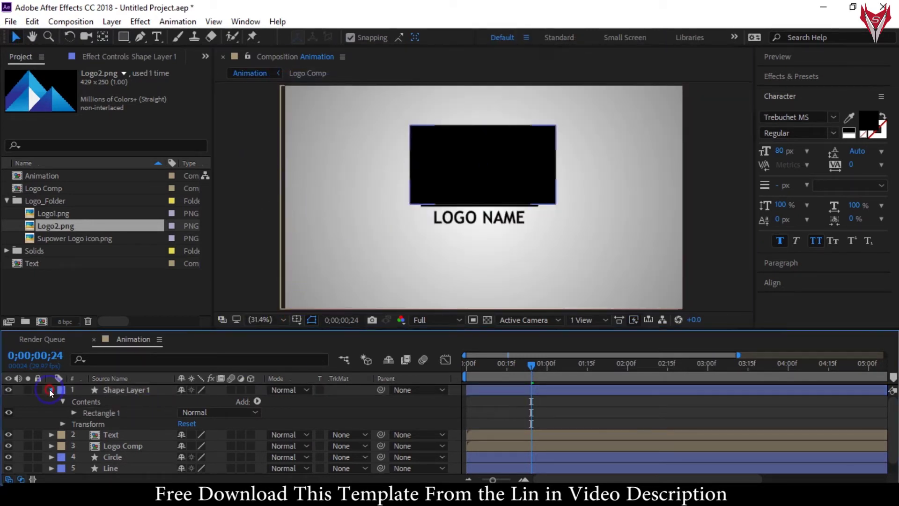
click(113, 390)
drag(112, 390, 112, 407)
- Rename Shape Layer 1 to 'mask'
right_click(138, 407)
click(302, 107)
text(mask)
click(121, 463)
- Try mask as Logo Comp's Alpha Matte, then undo it with Ctrl+Z
click(348, 412)
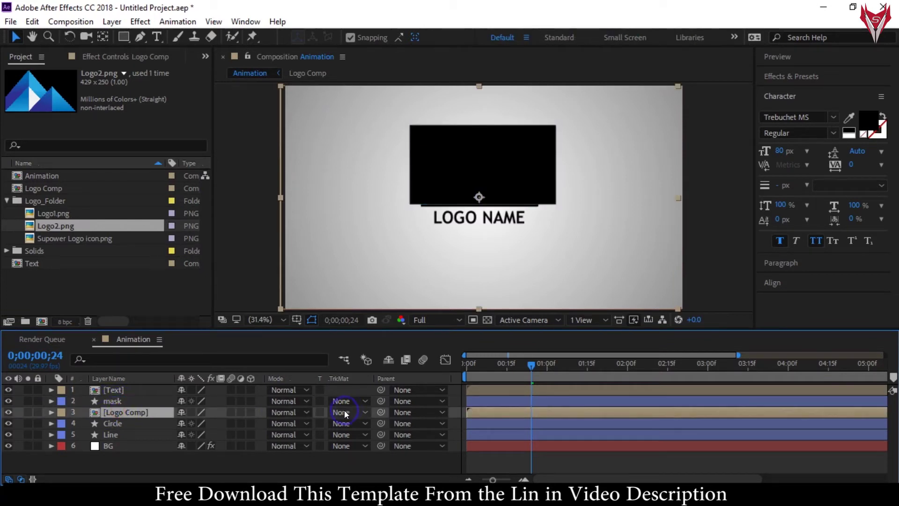
click(9, 479)
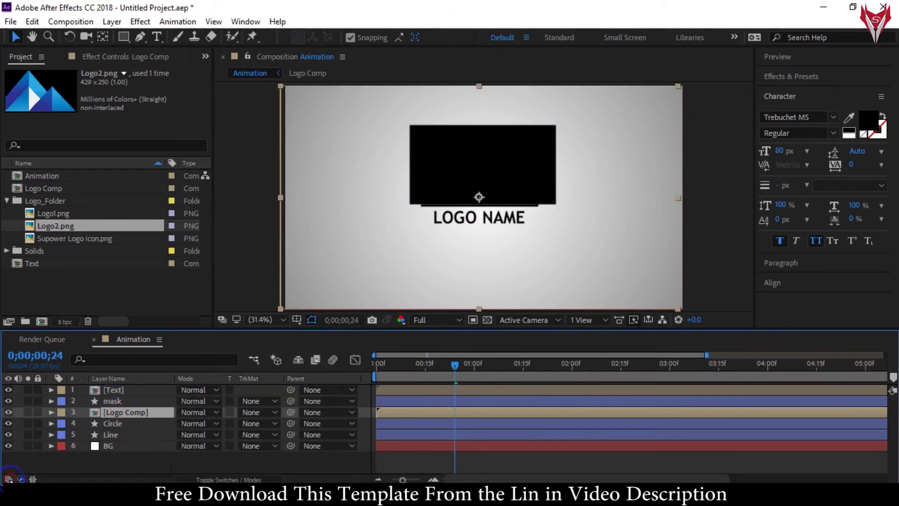
click(8, 479)
click(360, 417)
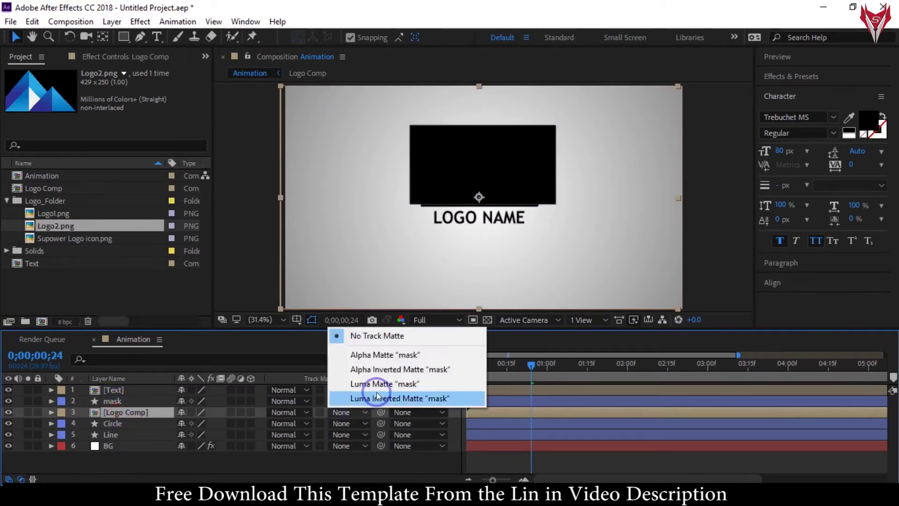
click(389, 353)
key(ctrl+z)
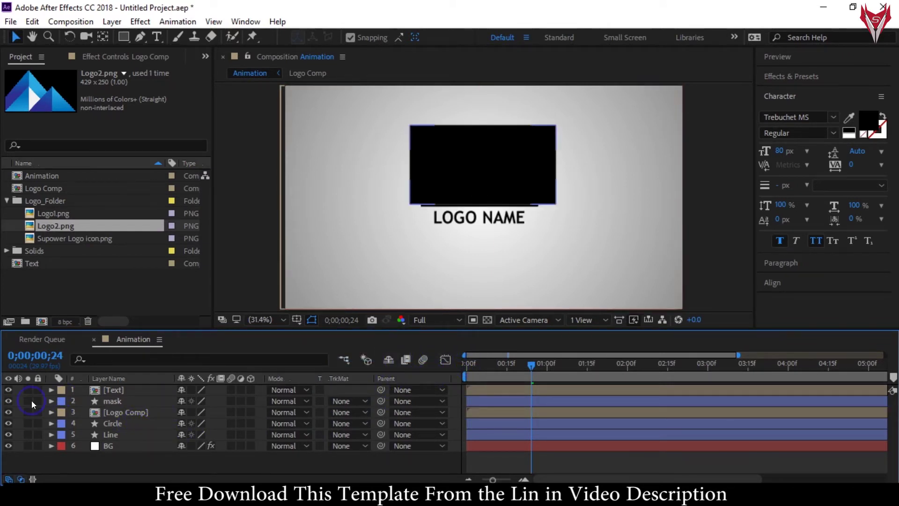
- Hide the mask layer and select both Logo Comp and Text
click(9, 401)
click(122, 412)
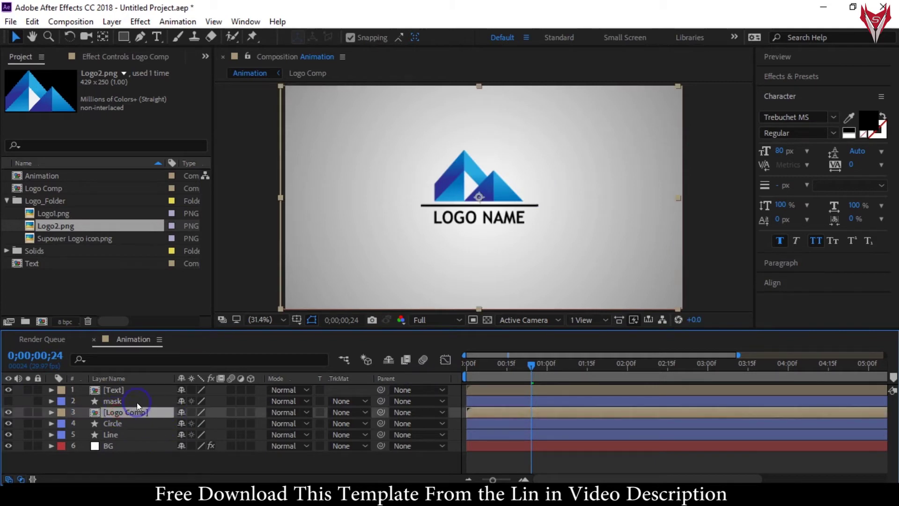
ctrl+click(127, 391)
- Show Position for Text and Logo Comp and keyframe their resting positions
key(p)
mouse_move(531, 364)
mouse_down()
mouse_move(512, 364)
mouse_move(525, 367)
mouse_up()
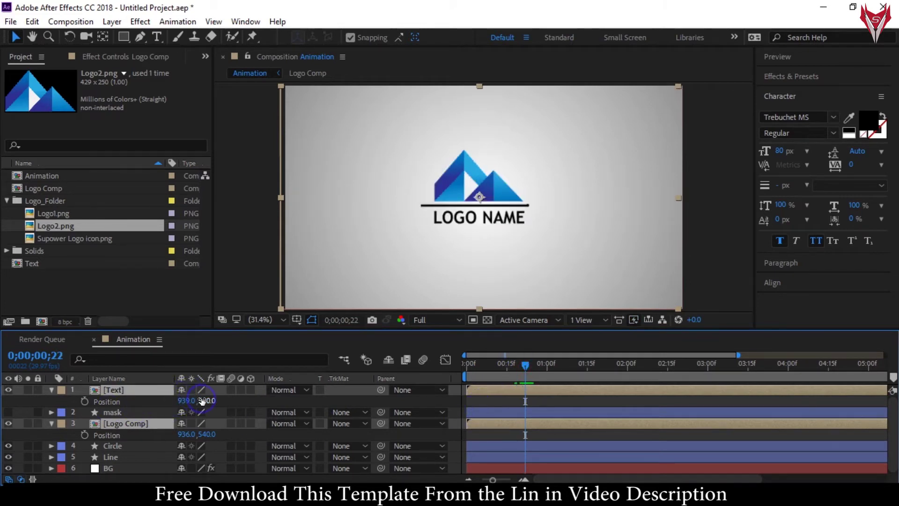
click(84, 402)
- Try offsetting both layers' Position at an earlier frame, then undo the changes
mouse_move(526, 365)
mouse_down()
mouse_move(488, 365)
mouse_move(510, 367)
mouse_up()
drag(195, 403, 160, 413)
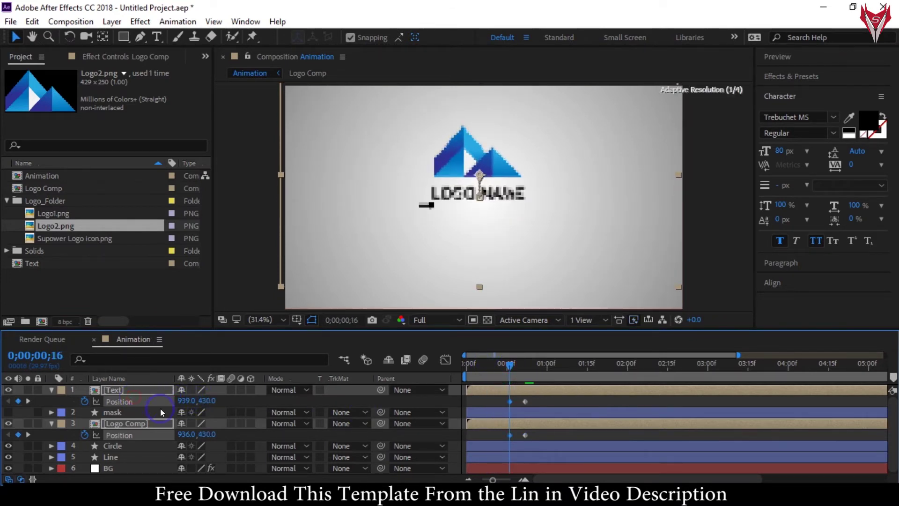
drag(207, 434, 283, 434)
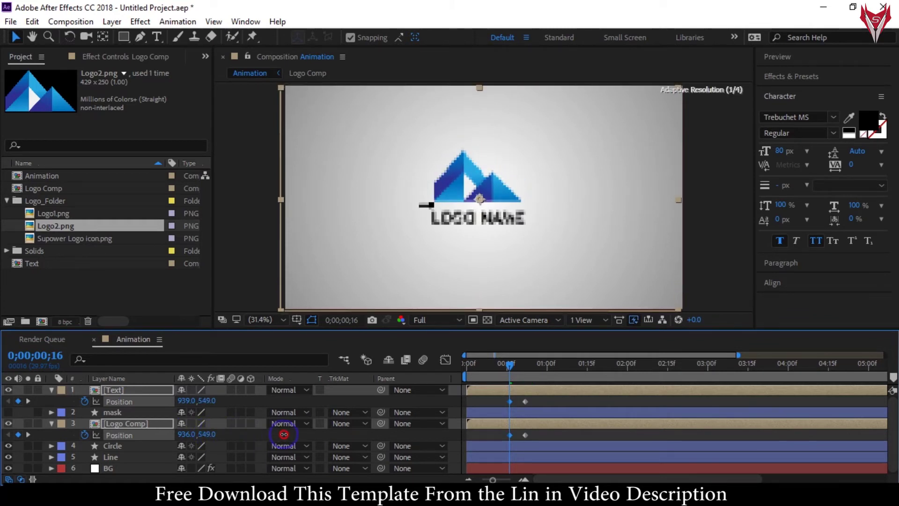
key(ctrl+z)
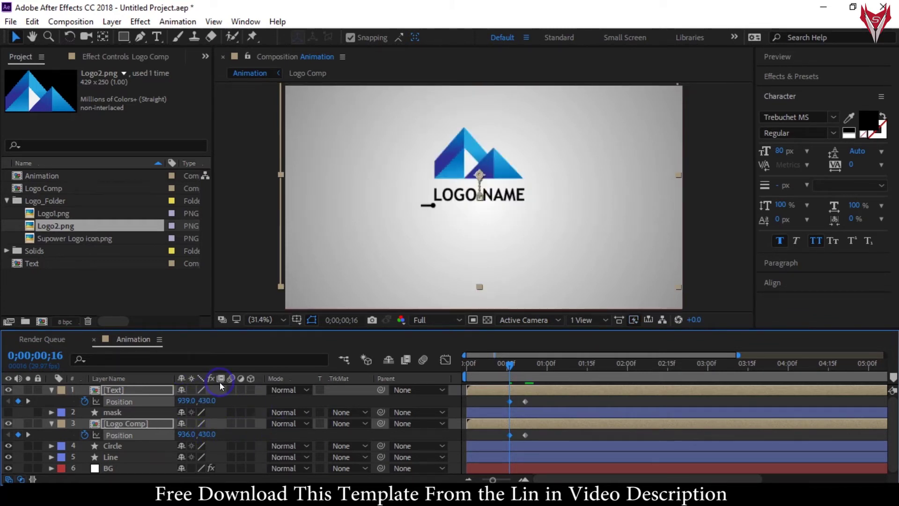
key(ctrl+z)
- At 16 frames, set Text's Position Y to 435 and Logo Comp's Y to 839
click(110, 391)
click(511, 365)
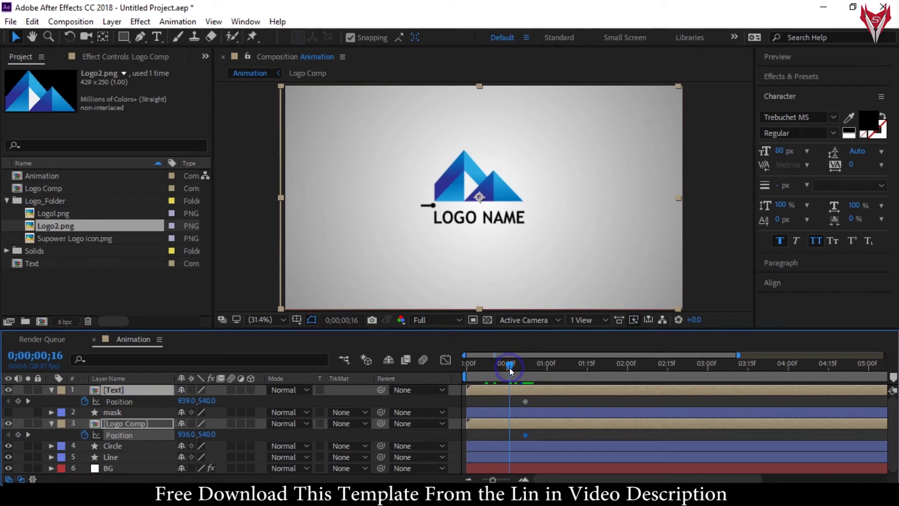
click(113, 392)
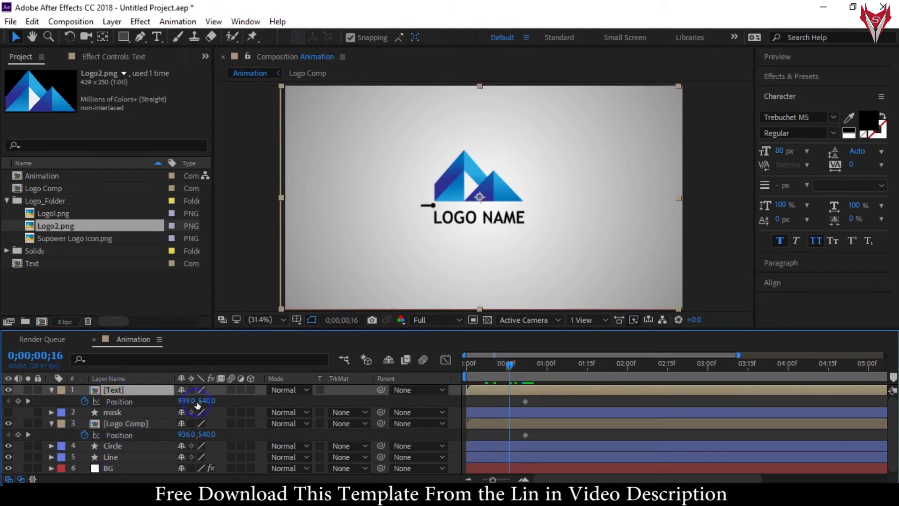
drag(207, 402, 143, 401)
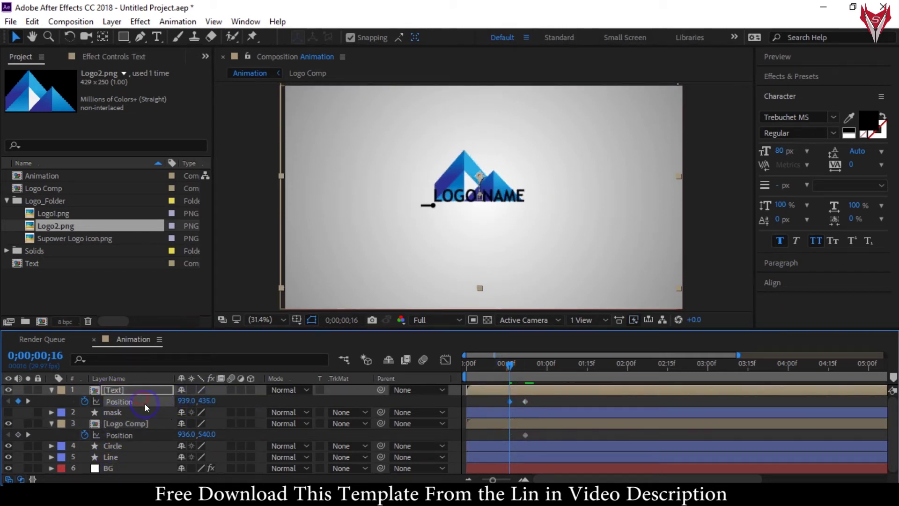
drag(203, 436, 409, 417)
mouse_move(511, 364)
mouse_down()
mouse_move(527, 365)
mouse_move(513, 368)
mouse_up()
- Show the mask layer and set Logo Comp's track matte to Alpha Matte 'mask'
click(8, 412)
click(112, 412)
click(127, 424)
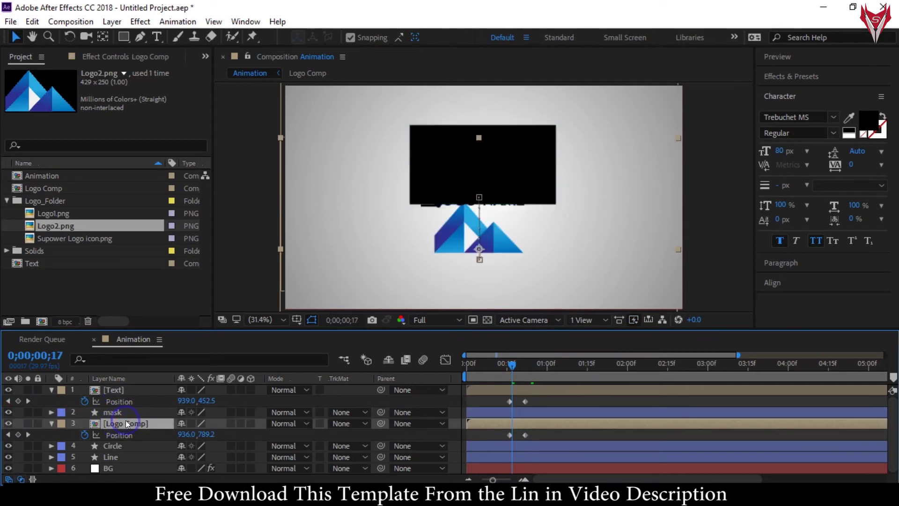
click(347, 428)
click(370, 366)
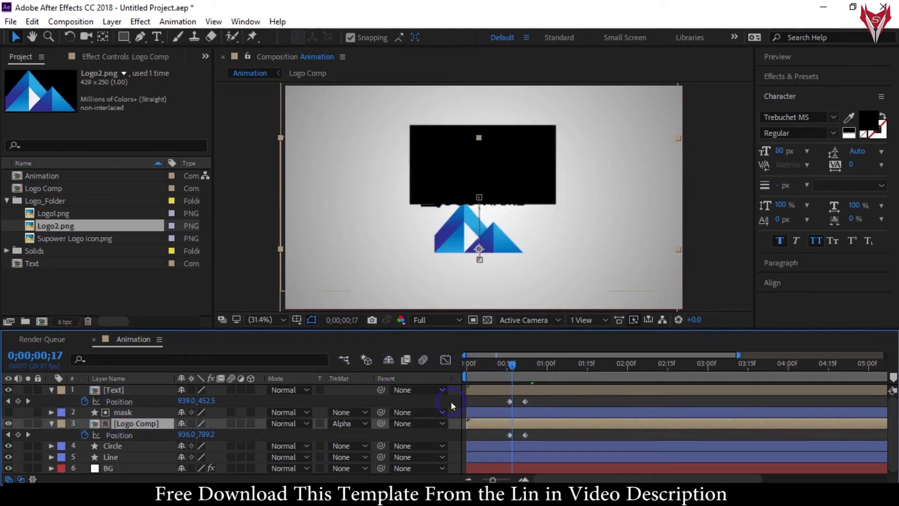
- Duplicate mask, place mask 2 above Text, and set Text's track matte to Alpha Inverted
click(117, 413)
key(ctrl+d)
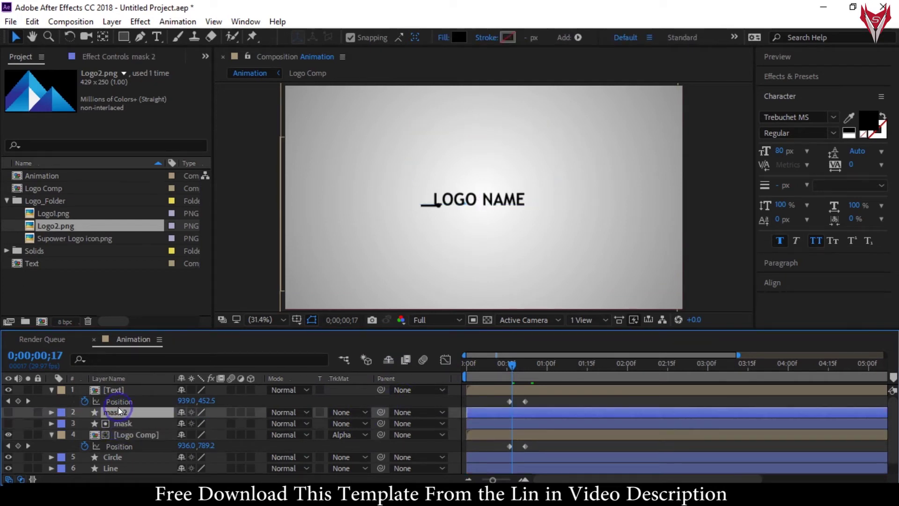
drag(114, 384, 108, 386)
click(124, 401)
click(342, 401)
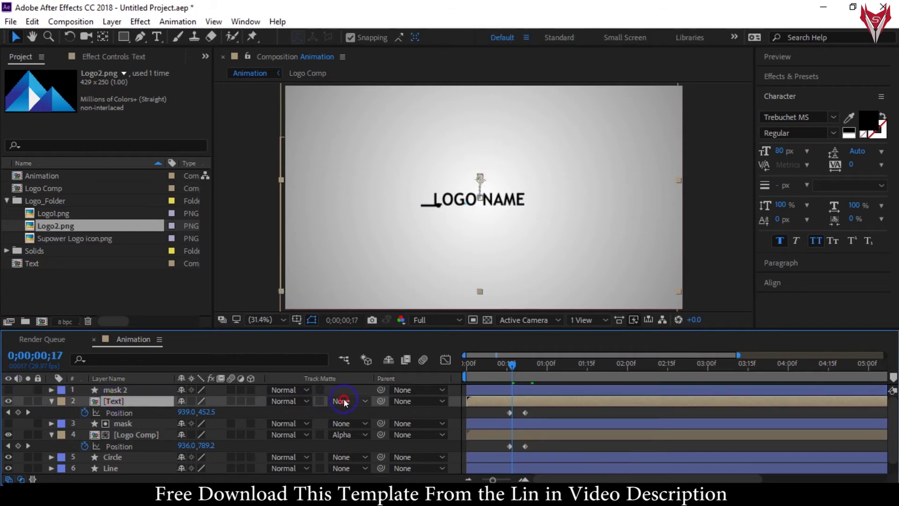
click(396, 358)
- Delay the Text layer's Position keyframes by about four frames and check the reveal
mouse_move(515, 372)
mouse_down()
mouse_move(531, 372)
mouse_move(472, 372)
mouse_move(525, 370)
mouse_up()
drag(508, 402, 502, 450)
key(ctrl+z)
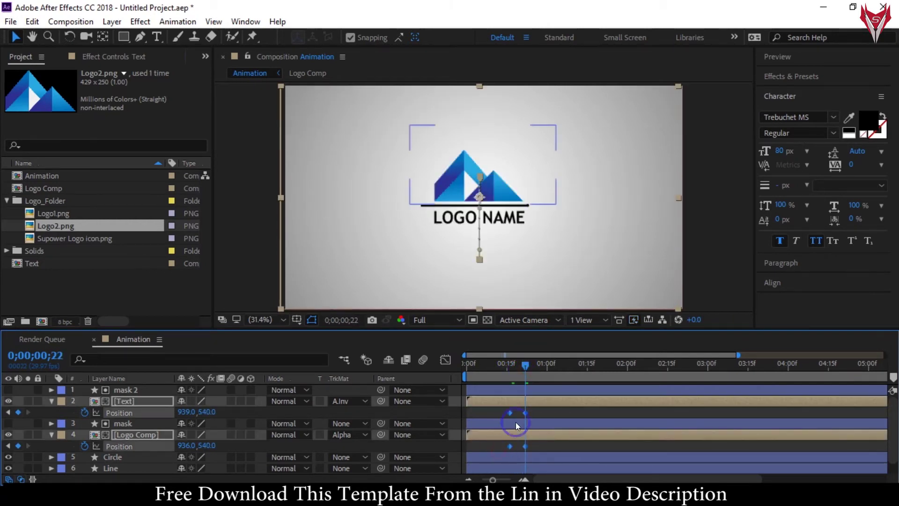
drag(509, 413, 517, 413)
mouse_move(515, 368)
mouse_down()
mouse_move(544, 370)
mouse_move(515, 370)
mouse_up()
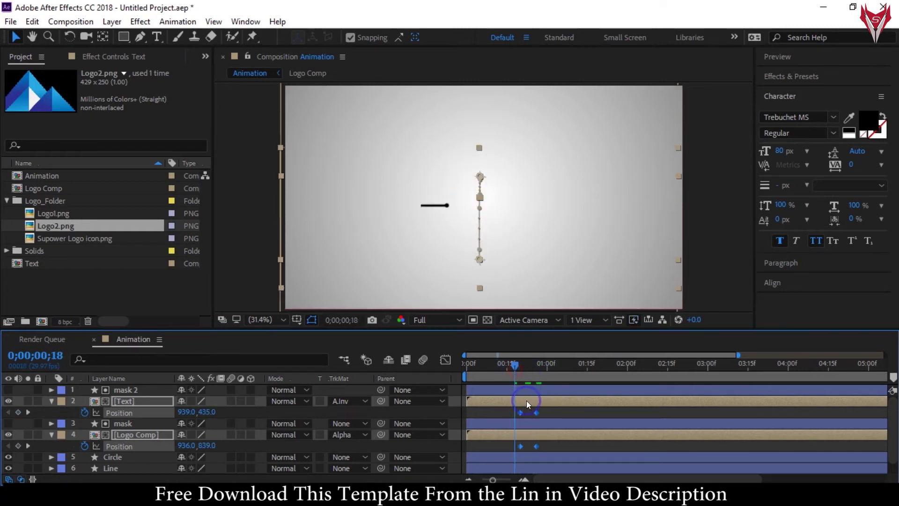
- Apply Easy Ease to the Position keyframes, collapse the layers and scrub the preview
right_click(536, 413)
mouse_move(555, 407)
click(403, 319)
click(50, 400)
click(51, 423)
click(103, 471)
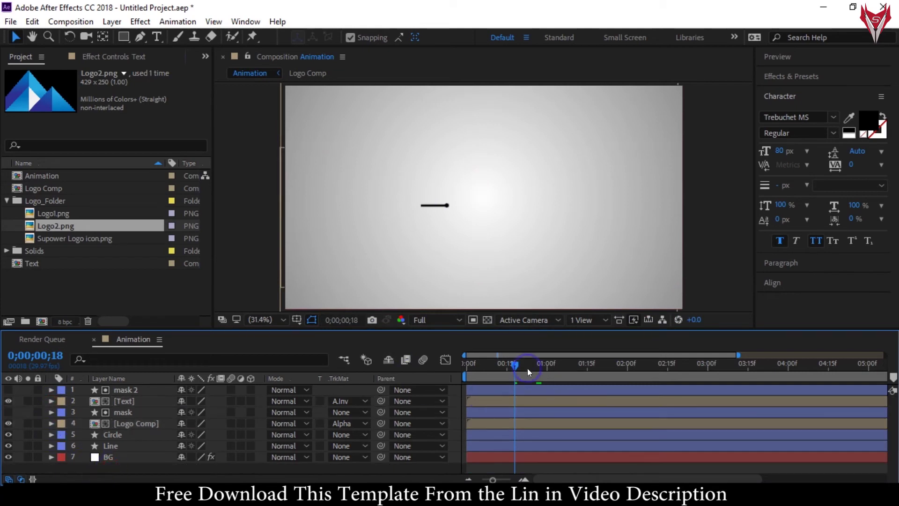
drag(493, 367, 534, 370)
- Search 'cc' in Effects & Presets and apply CC Radial Fast Blur to the Text layer
click(805, 78)
click(768, 93)
text(cc)
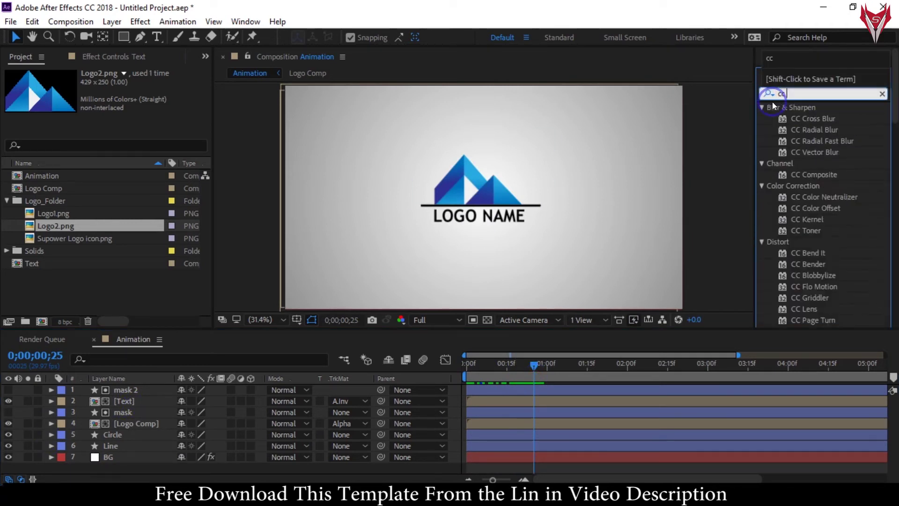
drag(827, 142, 132, 401)
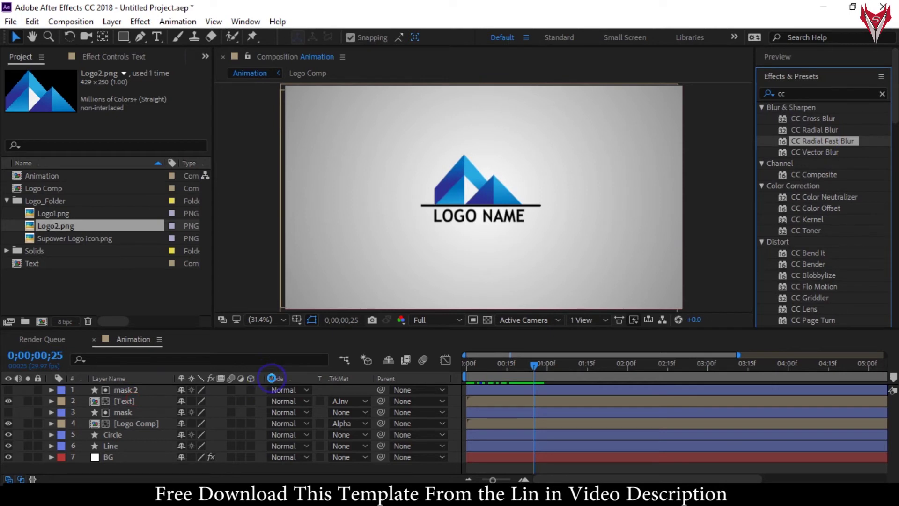